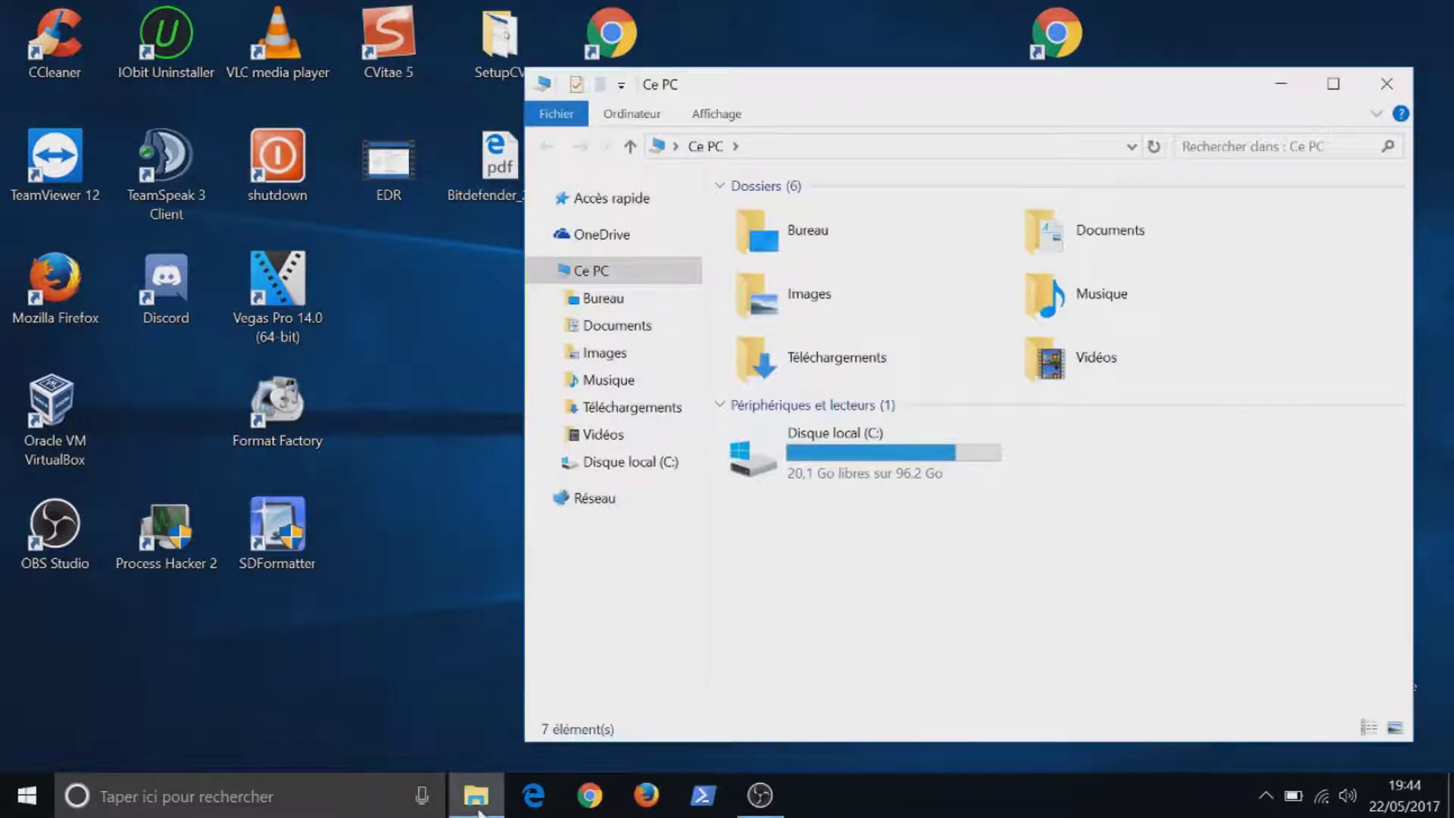
# Launch the Bitdefender installer from the Téléchargements folder.
pyautogui.doubleClick(804, 371)
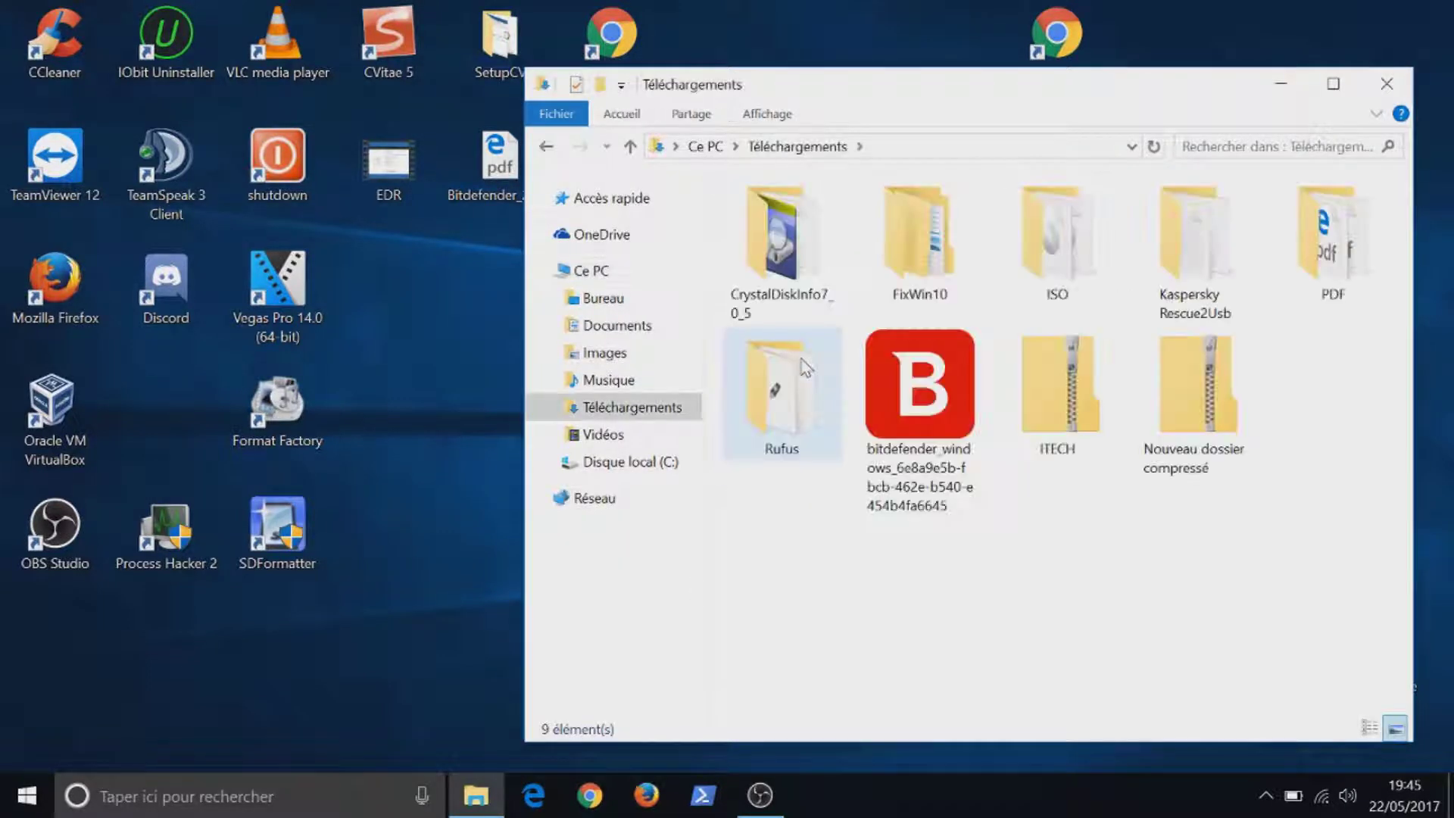
pyautogui.click(918, 390)
pyautogui.doubleClick(918, 390)
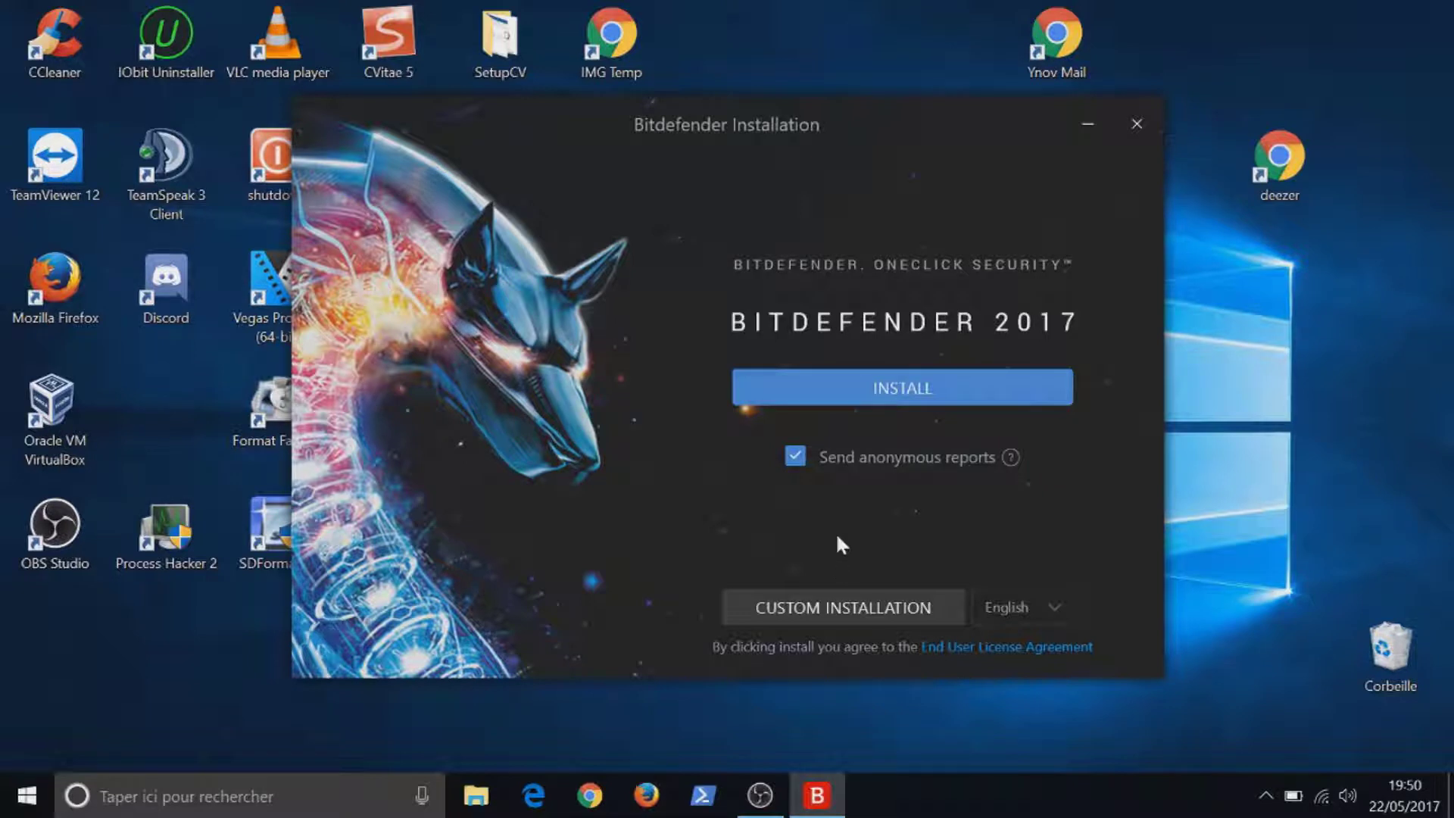
# Turn off sending anonymous reports and start the custom installation with its default settings.
pyautogui.click(794, 457)
pyautogui.click(859, 615)
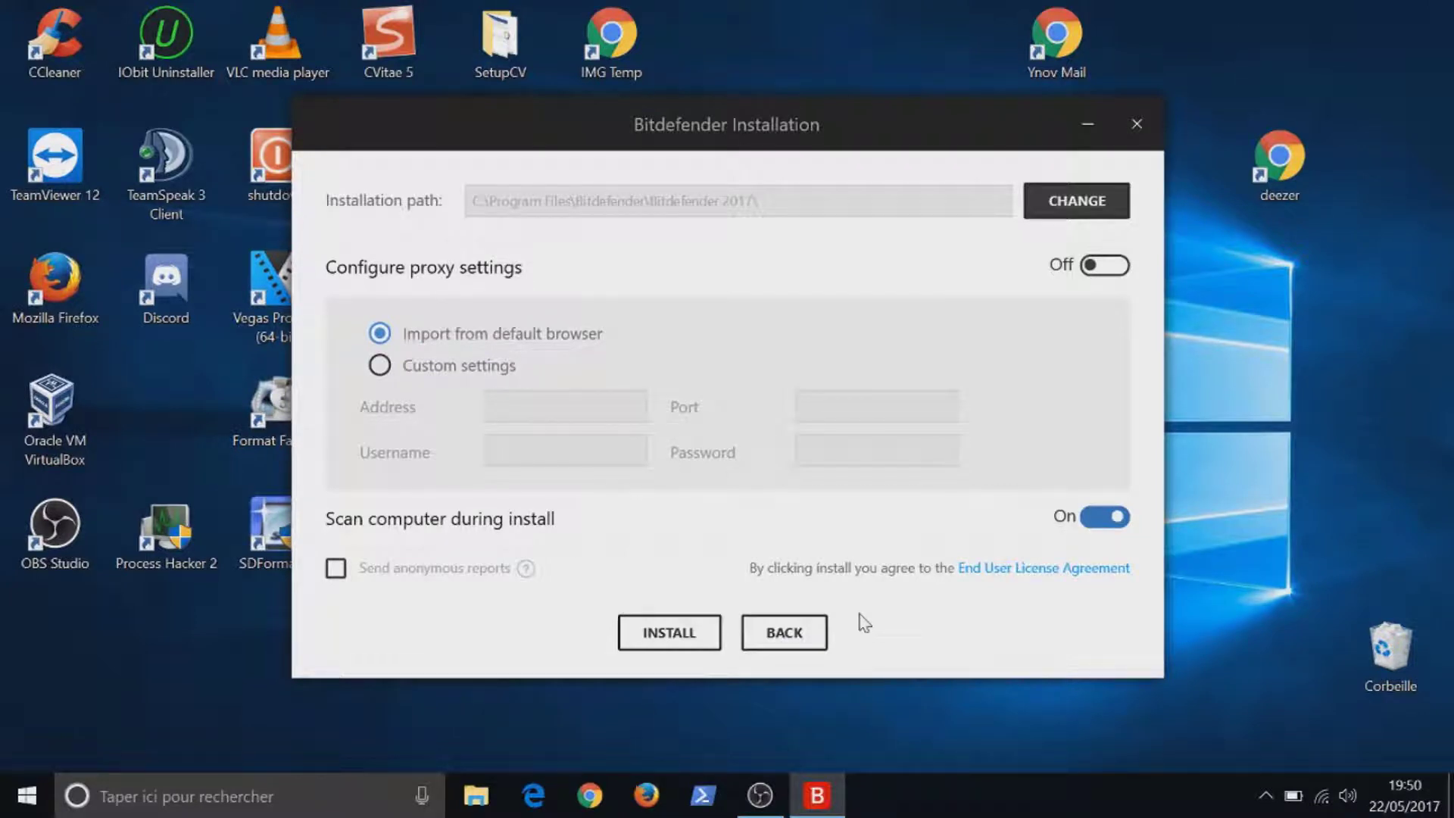
pyautogui.click(673, 636)
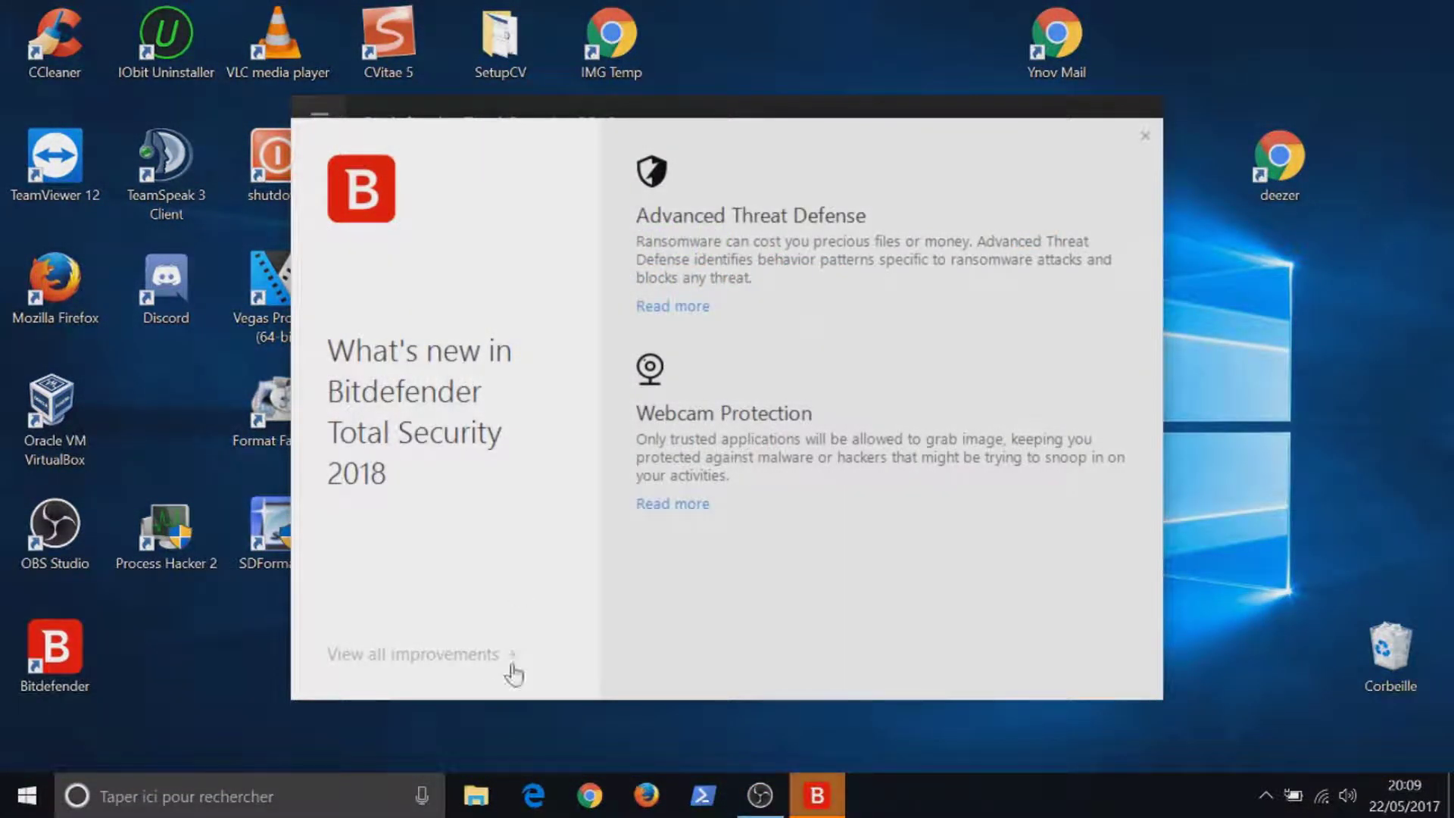
# View the web page of all Bitdefender Total Security 2018 improvements, close it and dismiss the What's new window.
pyautogui.click(475, 665)
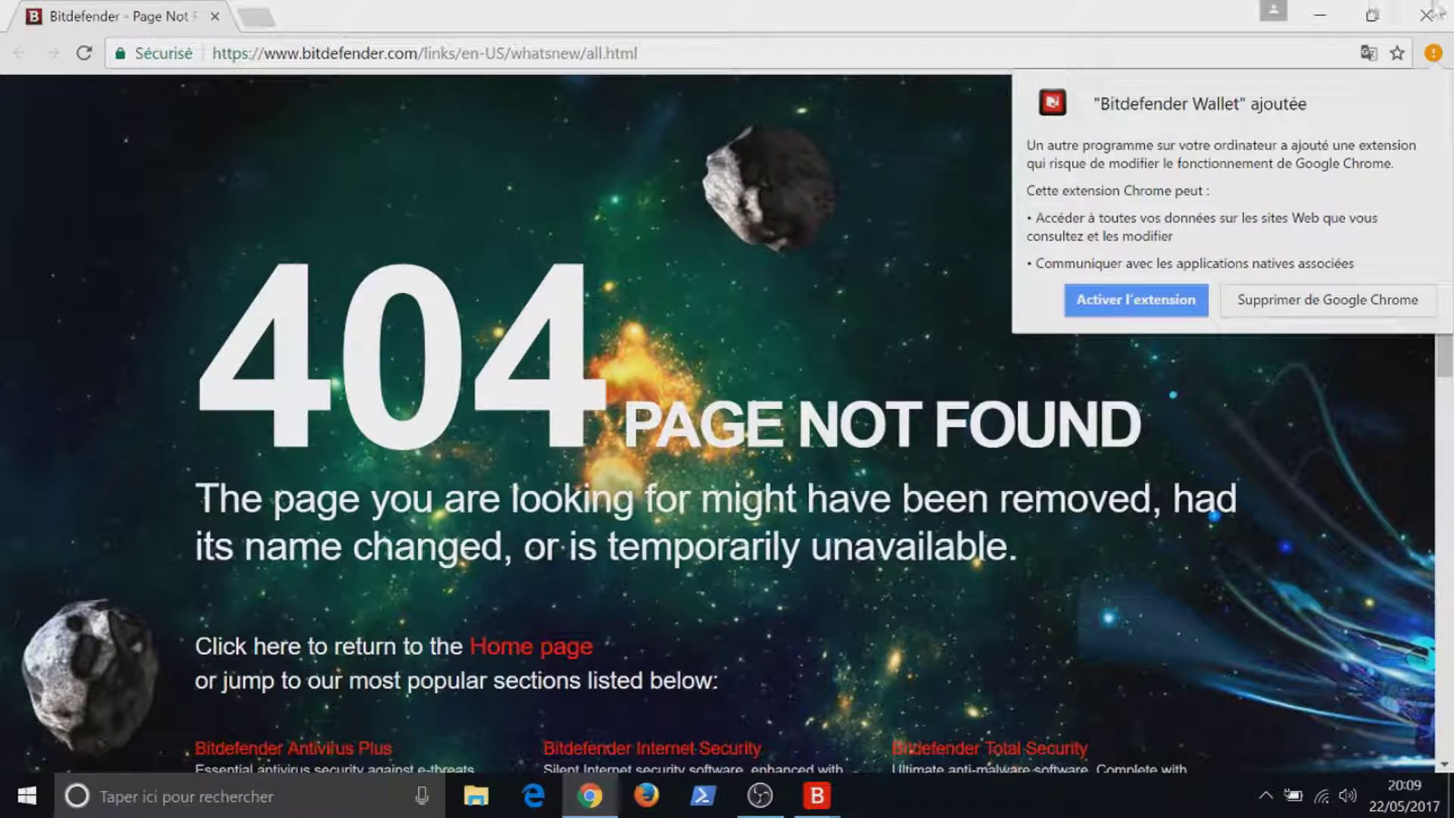
pyautogui.click(1438, 9)
pyautogui.click(1438, 9)
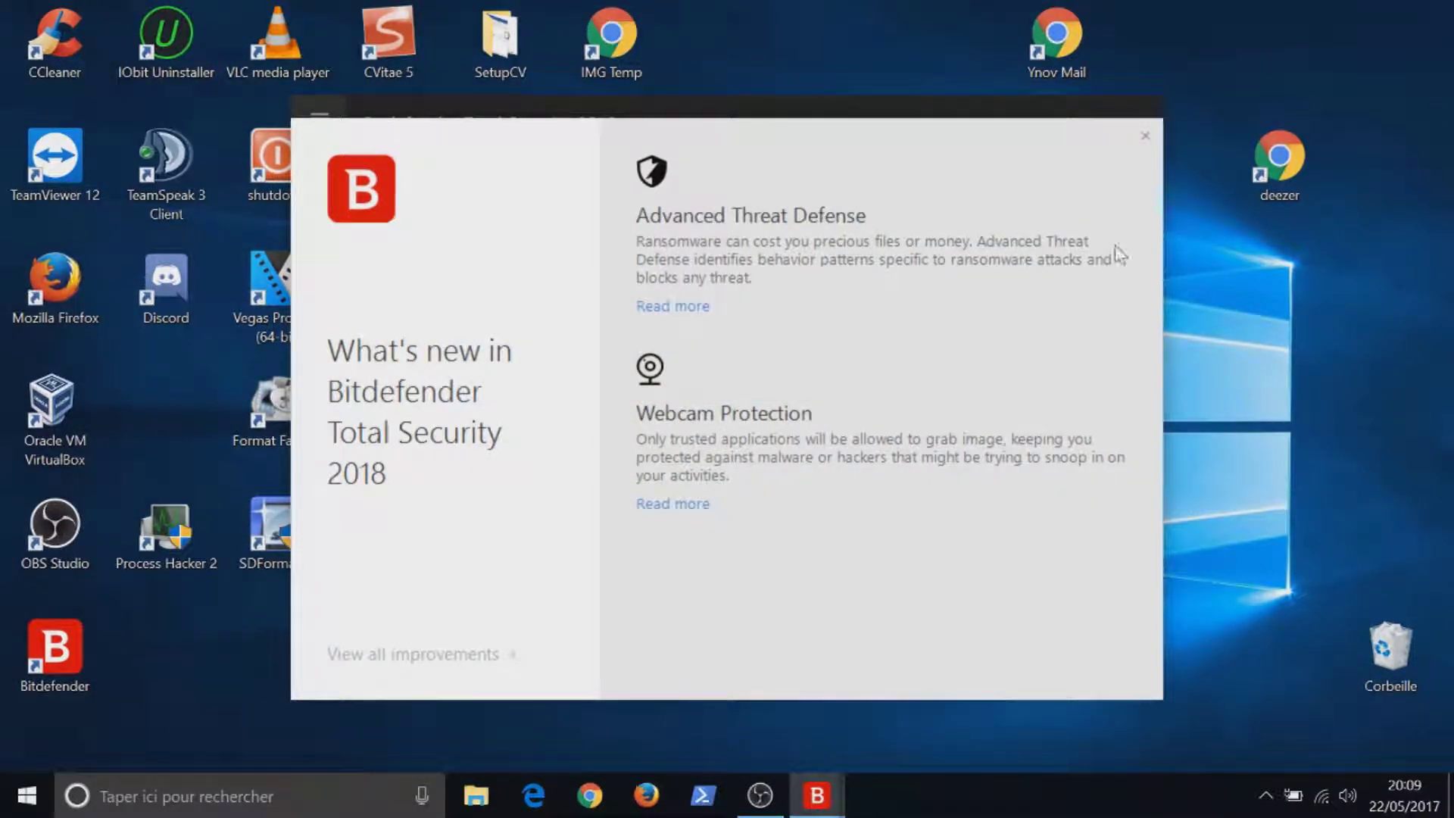
pyautogui.click(1144, 138)
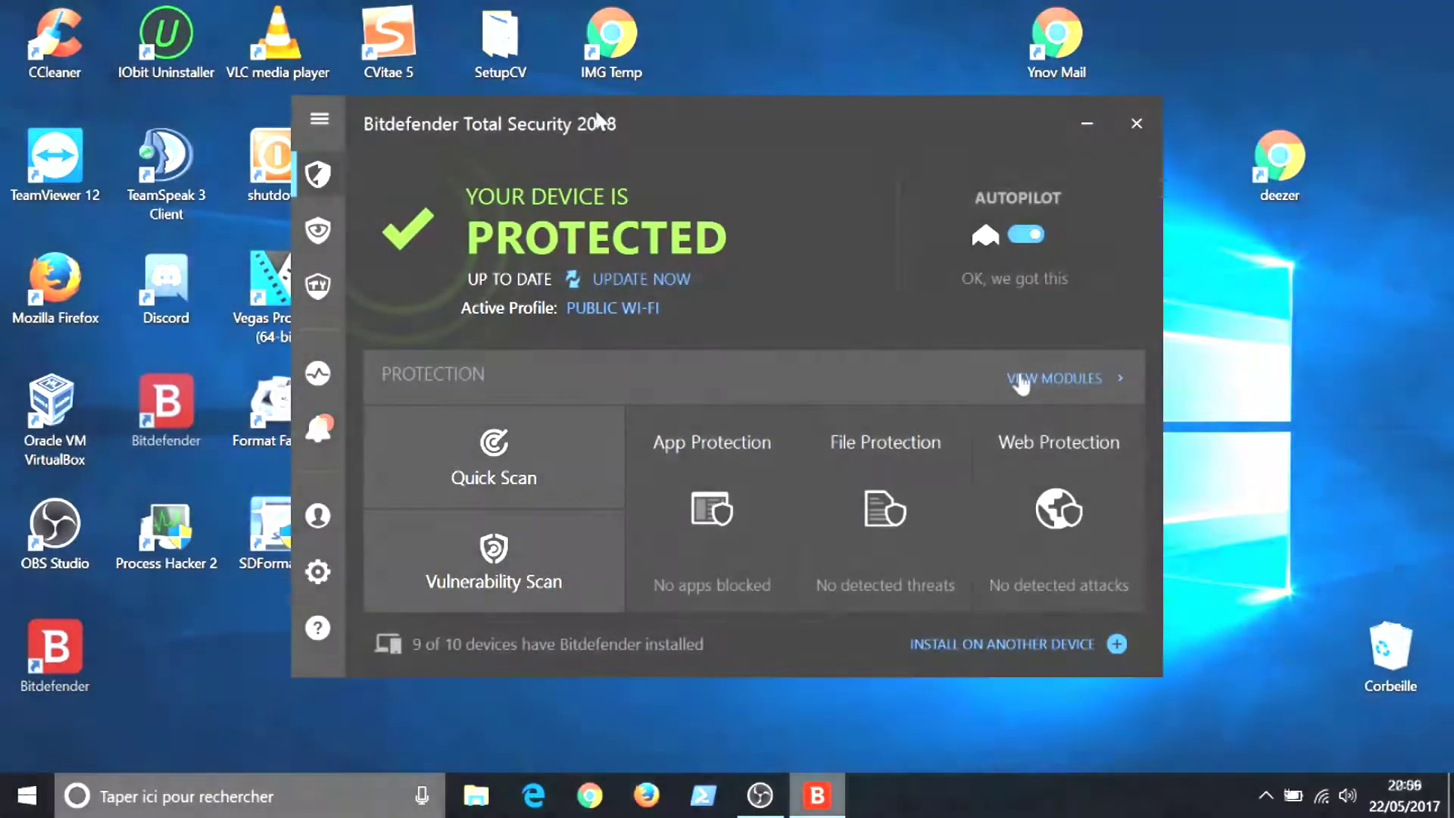
# In the Antivirus module's advanced shield settings, enable Scan only applications and Scan inside archives.
pyautogui.click(1020, 380)
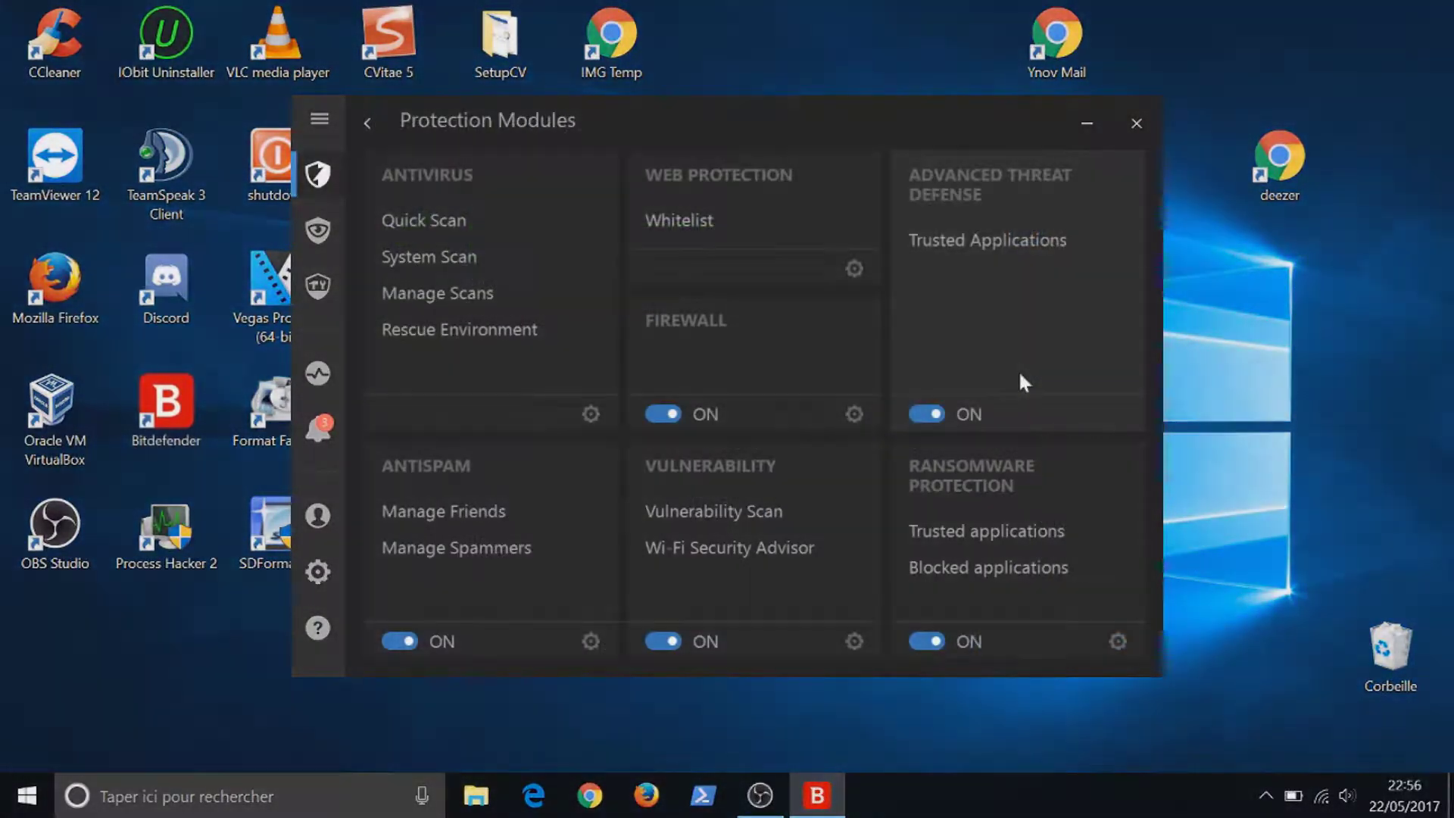
pyautogui.click(587, 417)
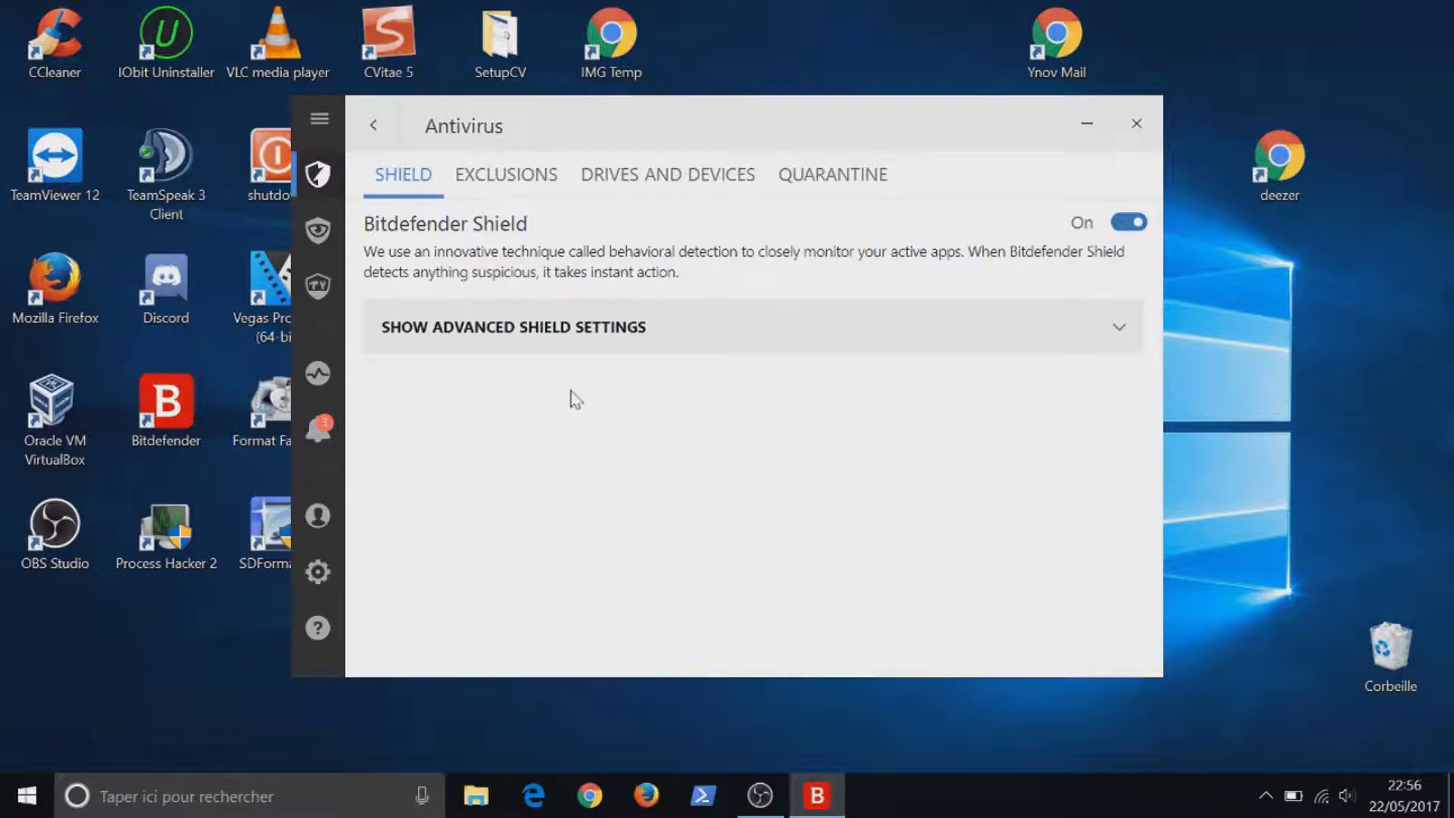
pyautogui.click(553, 341)
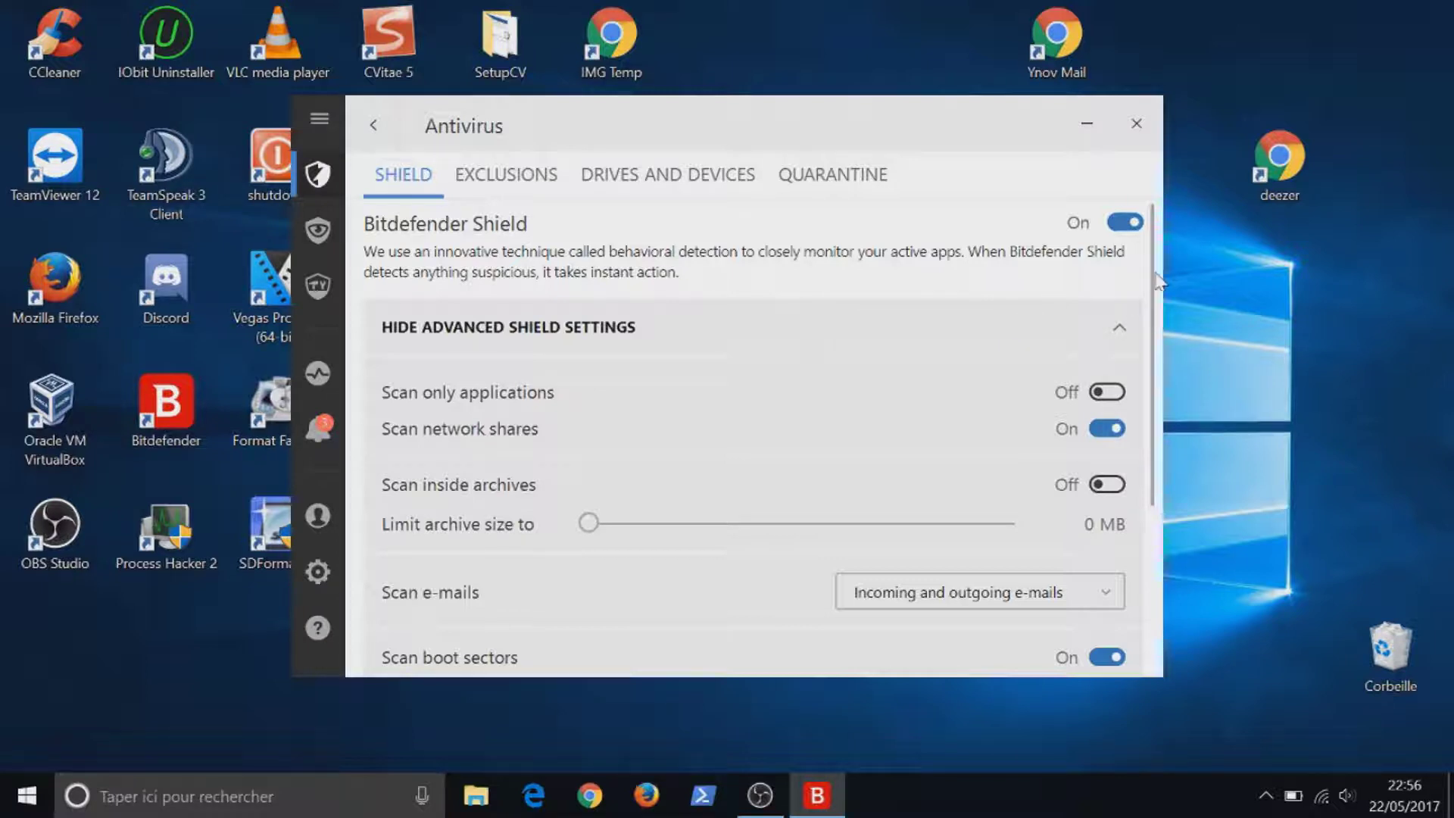
pyautogui.click(1112, 394)
pyautogui.click(1110, 487)
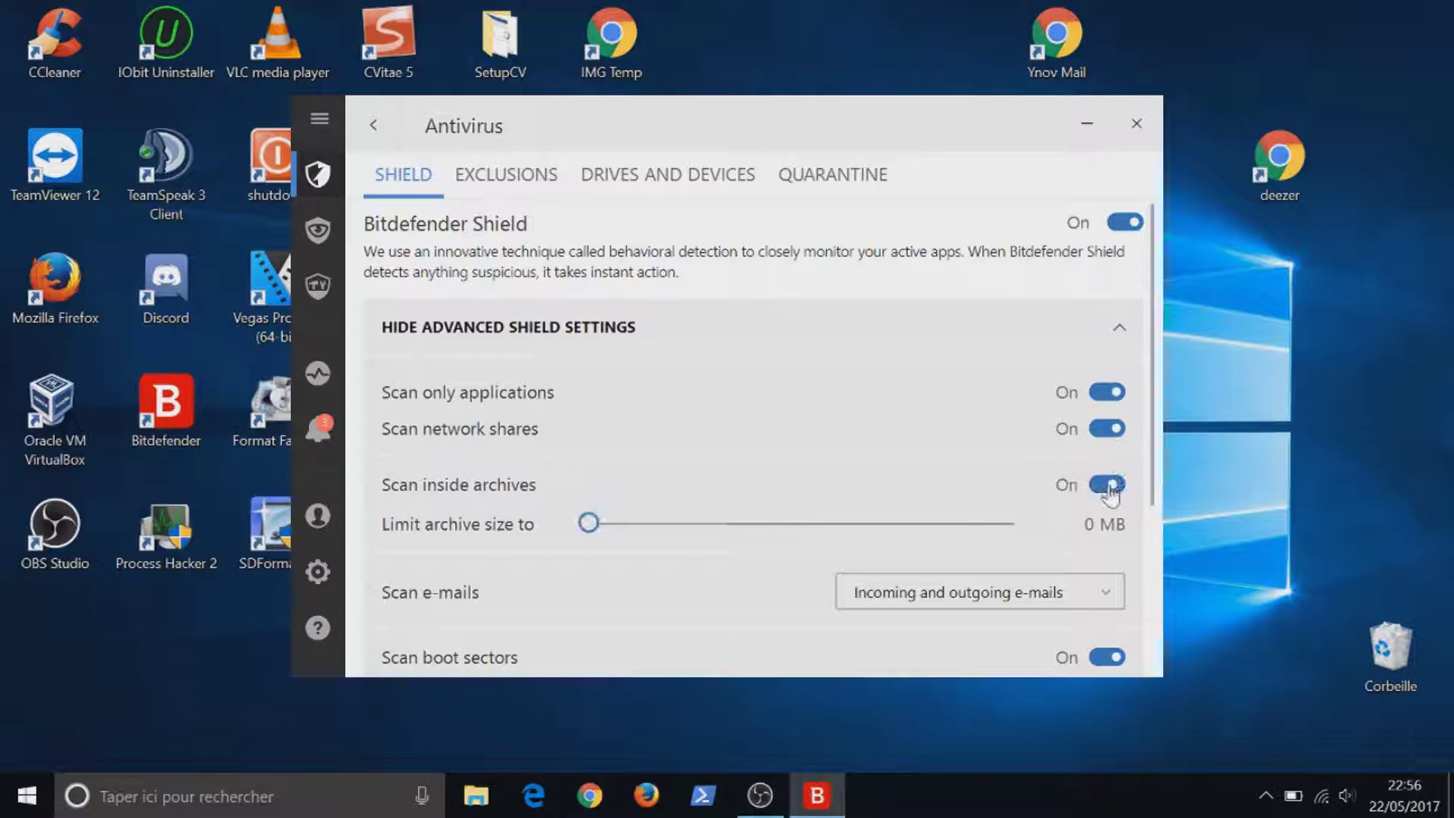
# Review the remaining advanced shield settings and try to raise the archive size limit.
pyautogui.scroll(-2, 1152, 464)
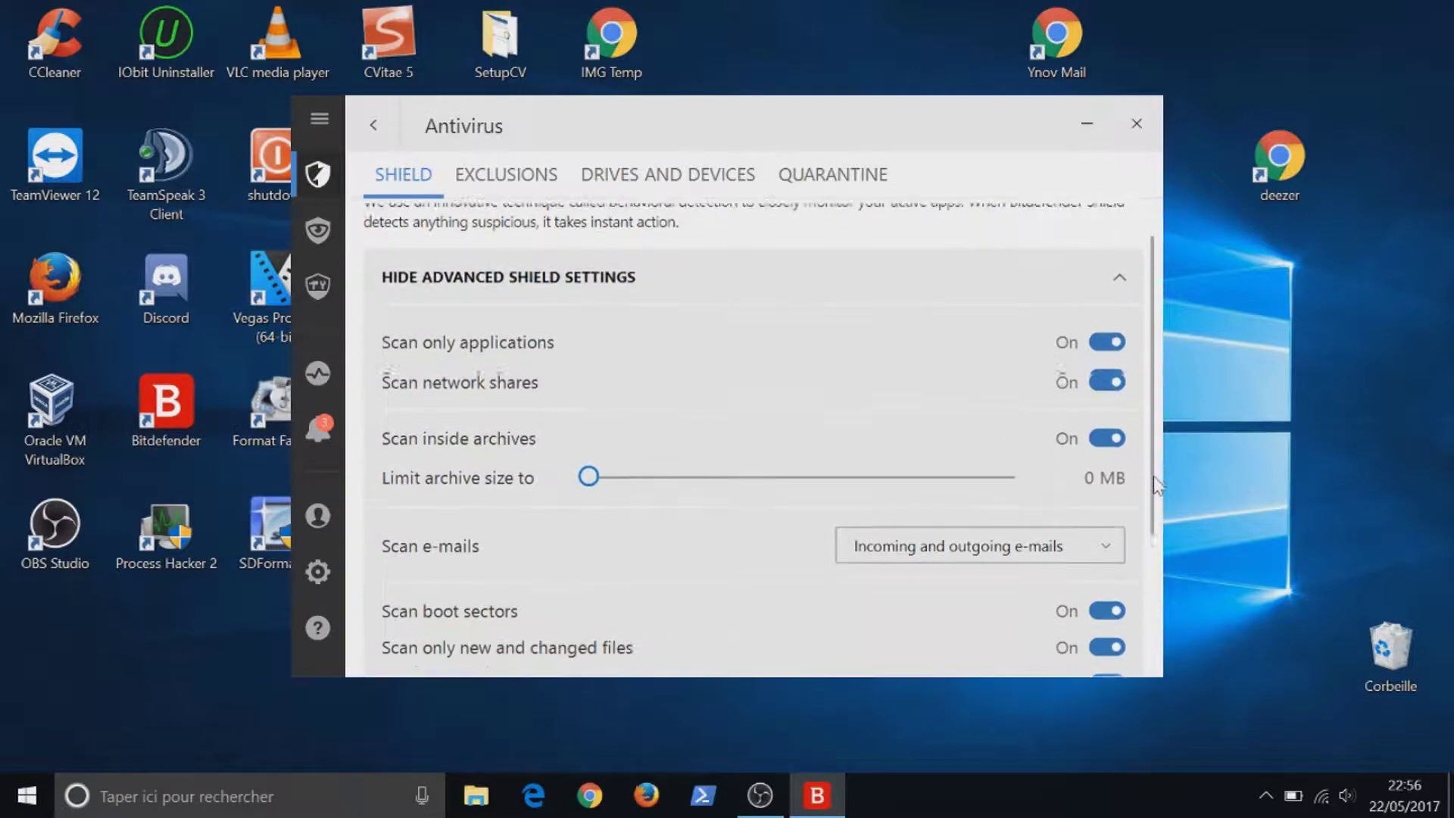
pyautogui.scroll(-2, 1152, 502)
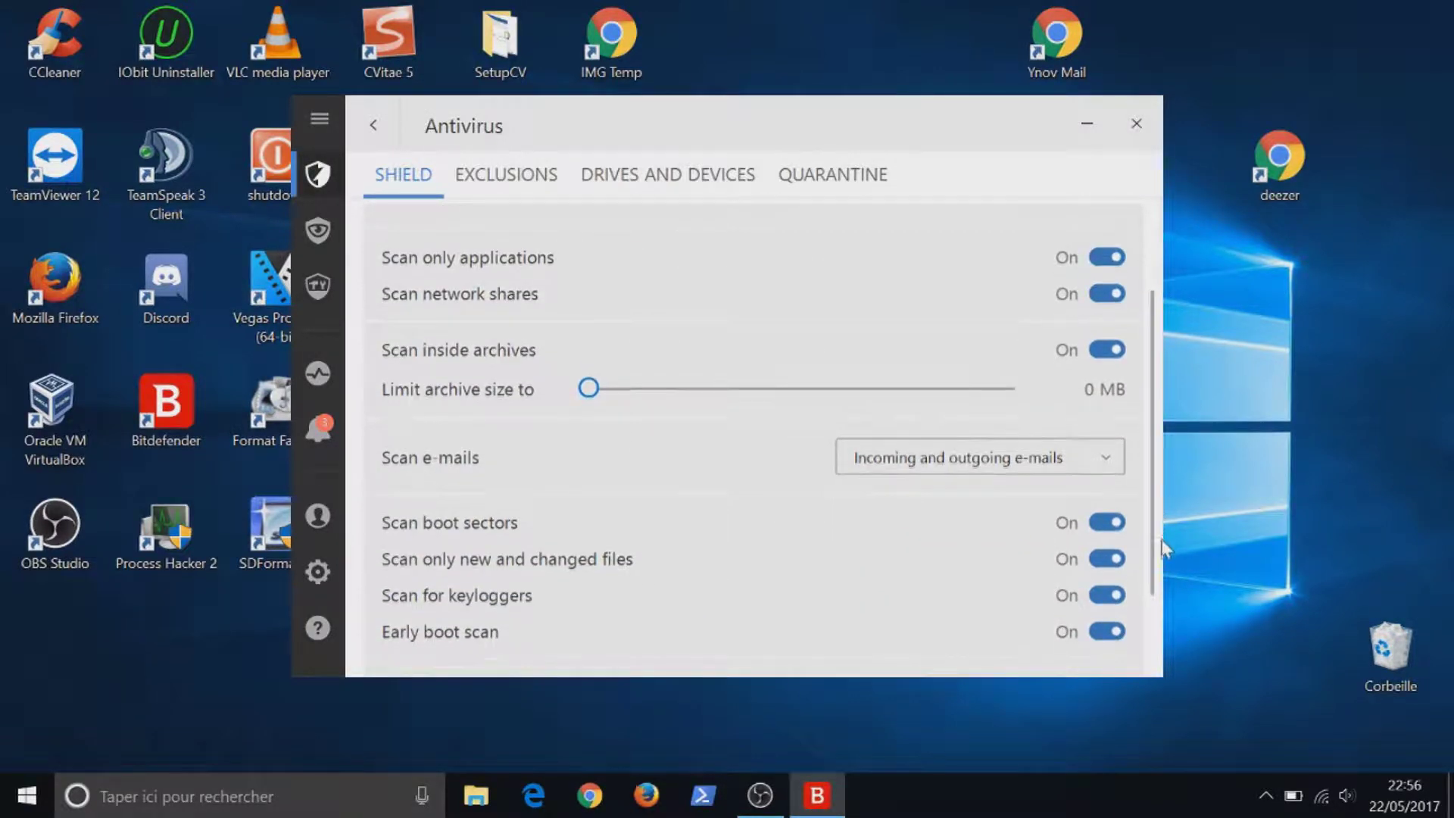
pyautogui.scroll(-1, 1165, 555)
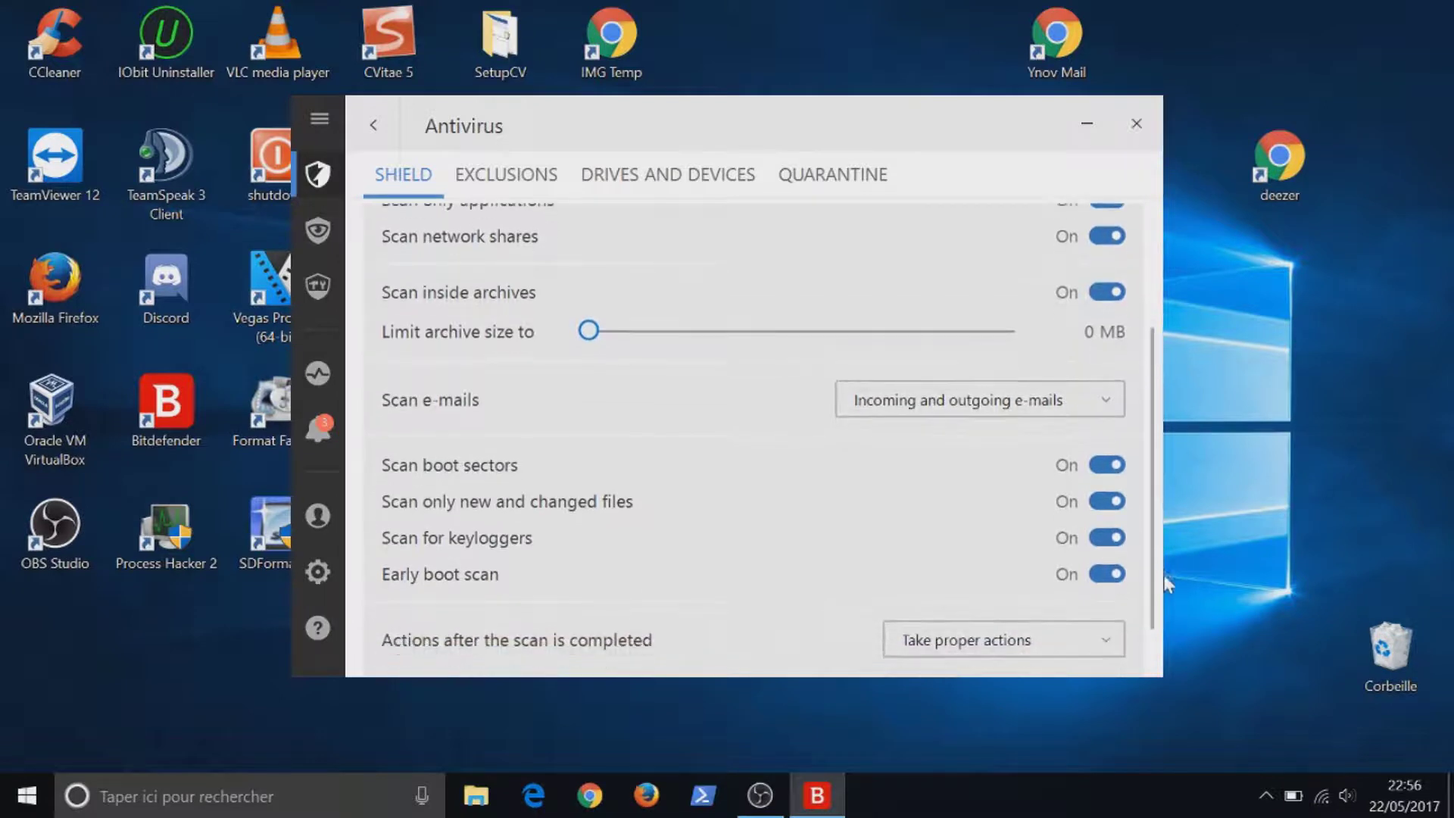
pyautogui.scroll(-1, 1165, 581)
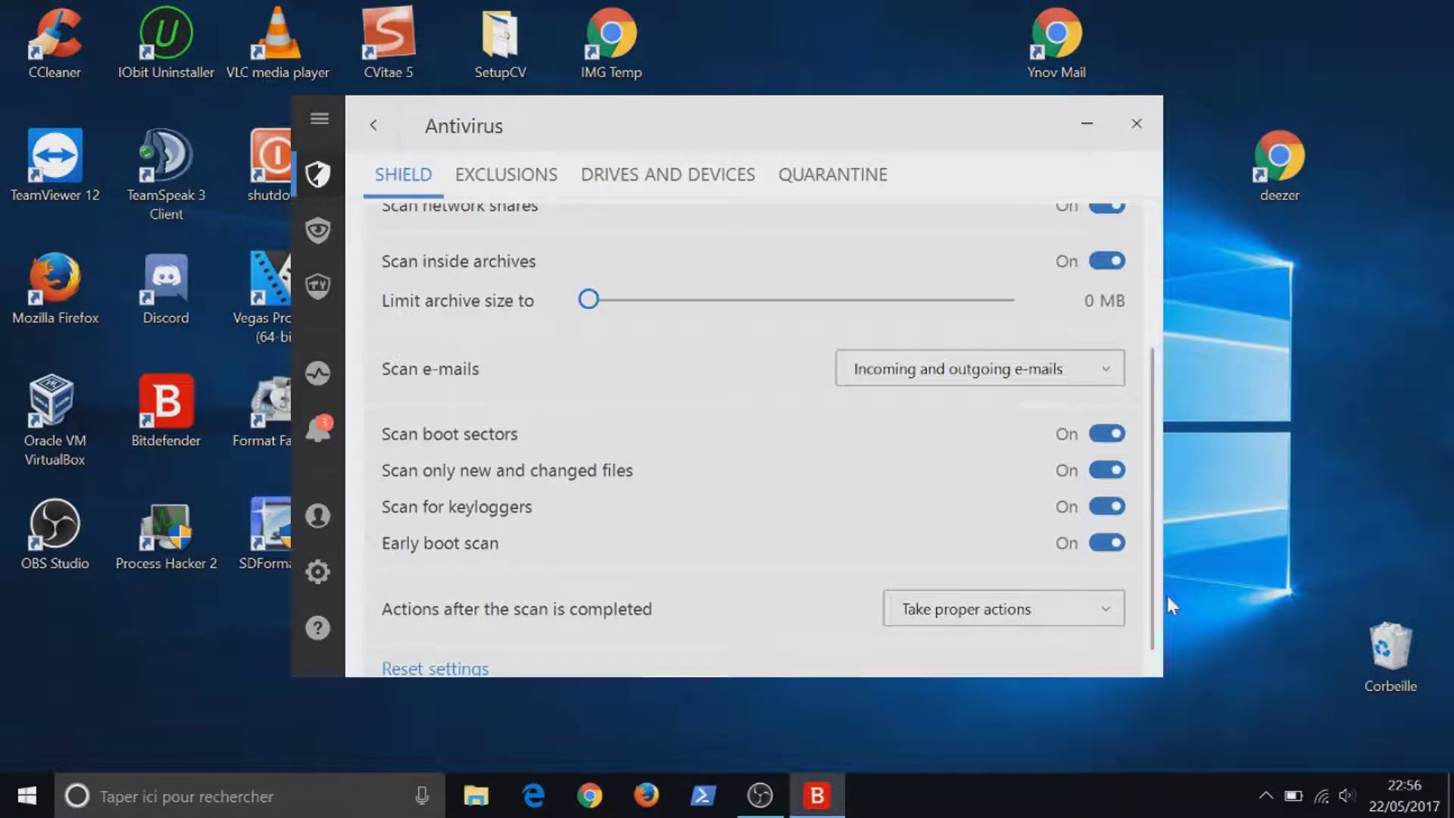
pyautogui.scroll(1, 1167, 592)
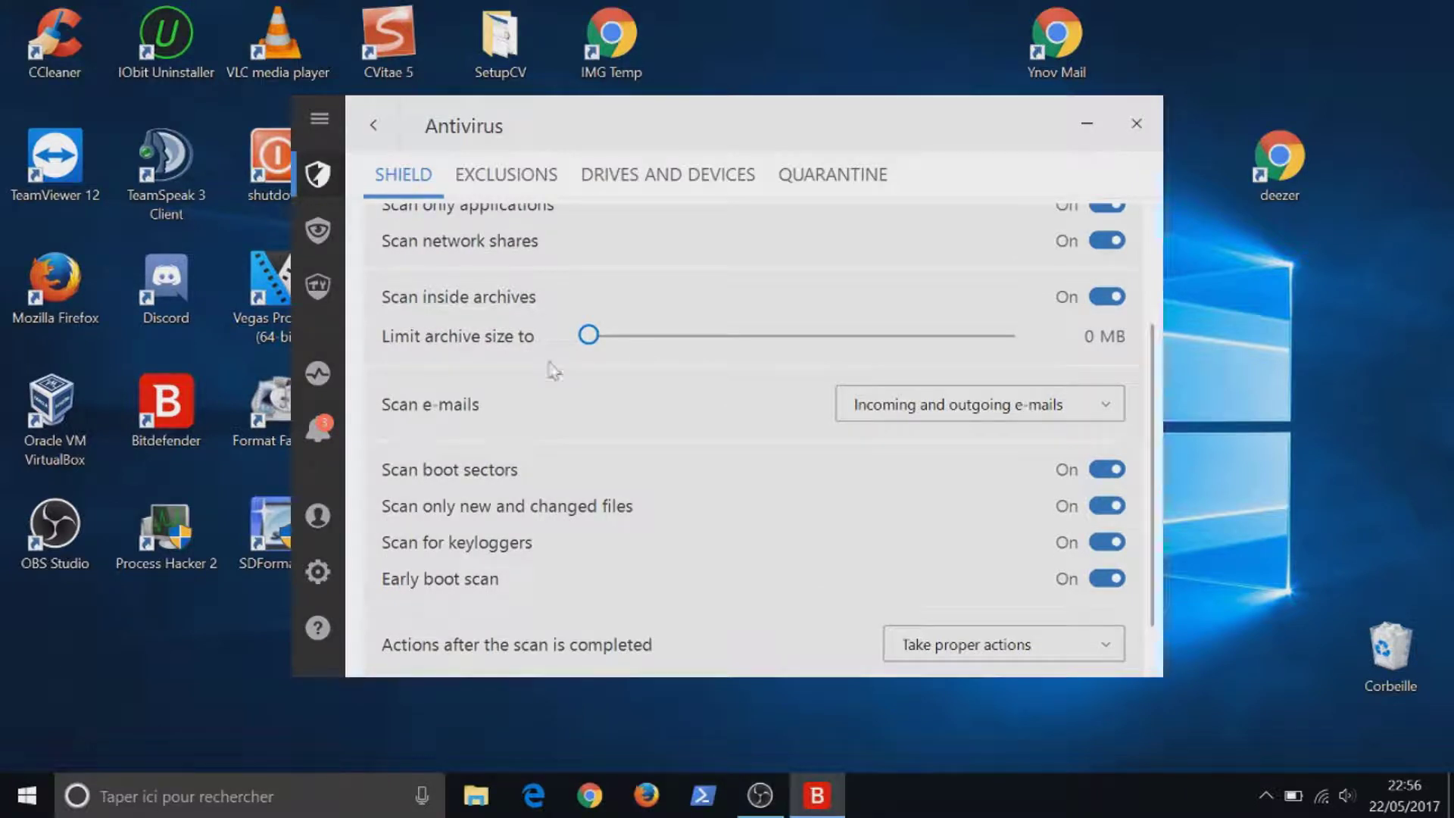
pyautogui.moveTo(588, 336); pyautogui.dragTo(555, 343)
pyautogui.moveTo(863, 336); pyautogui.dragTo(1055, 337)
# Check the e-mail scanning choices and select Take proper actions as the action after the scan is completed.
pyautogui.click(1106, 403)
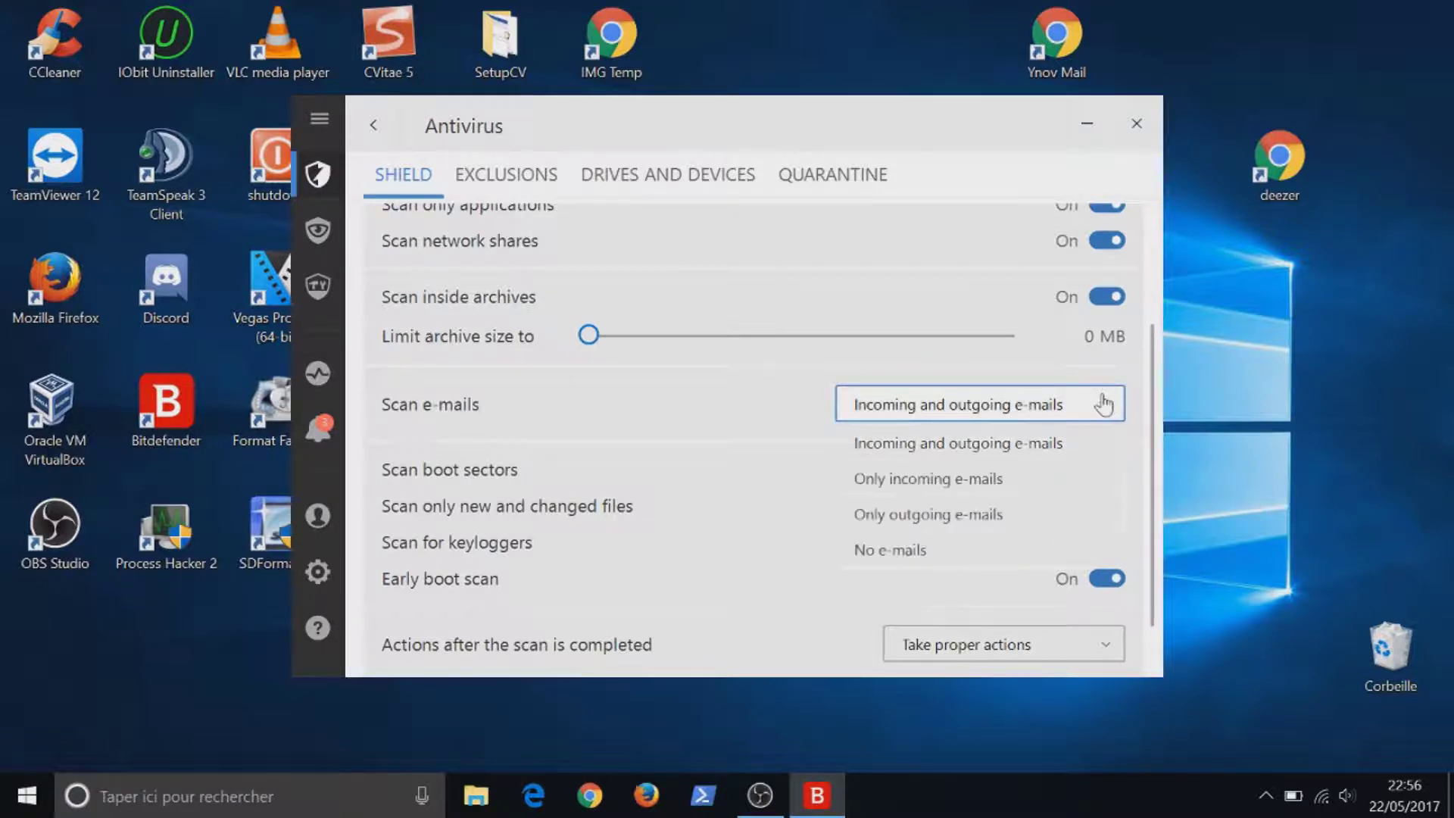
pyautogui.click(1141, 392)
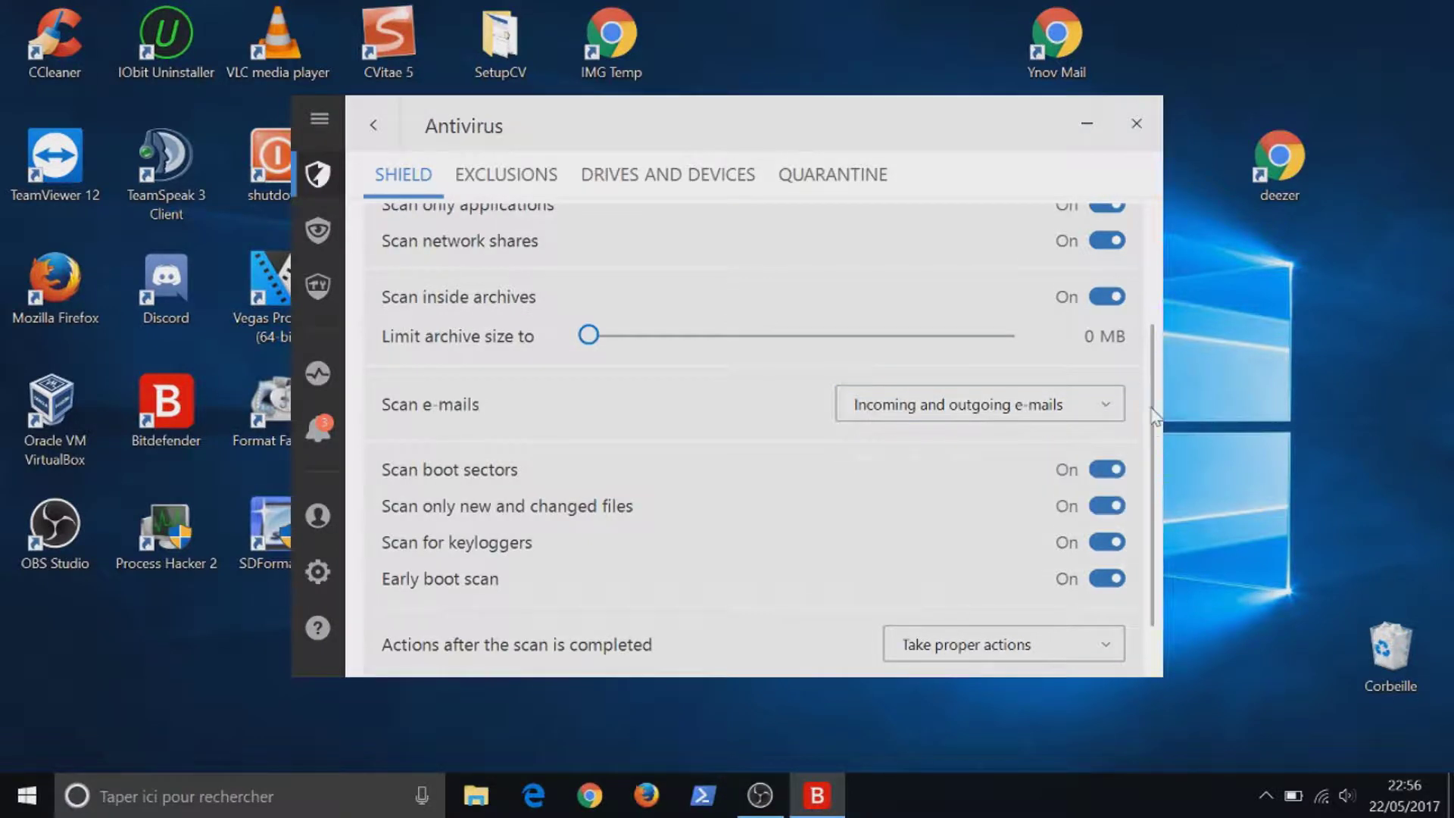
pyautogui.scroll(-1, 1152, 424)
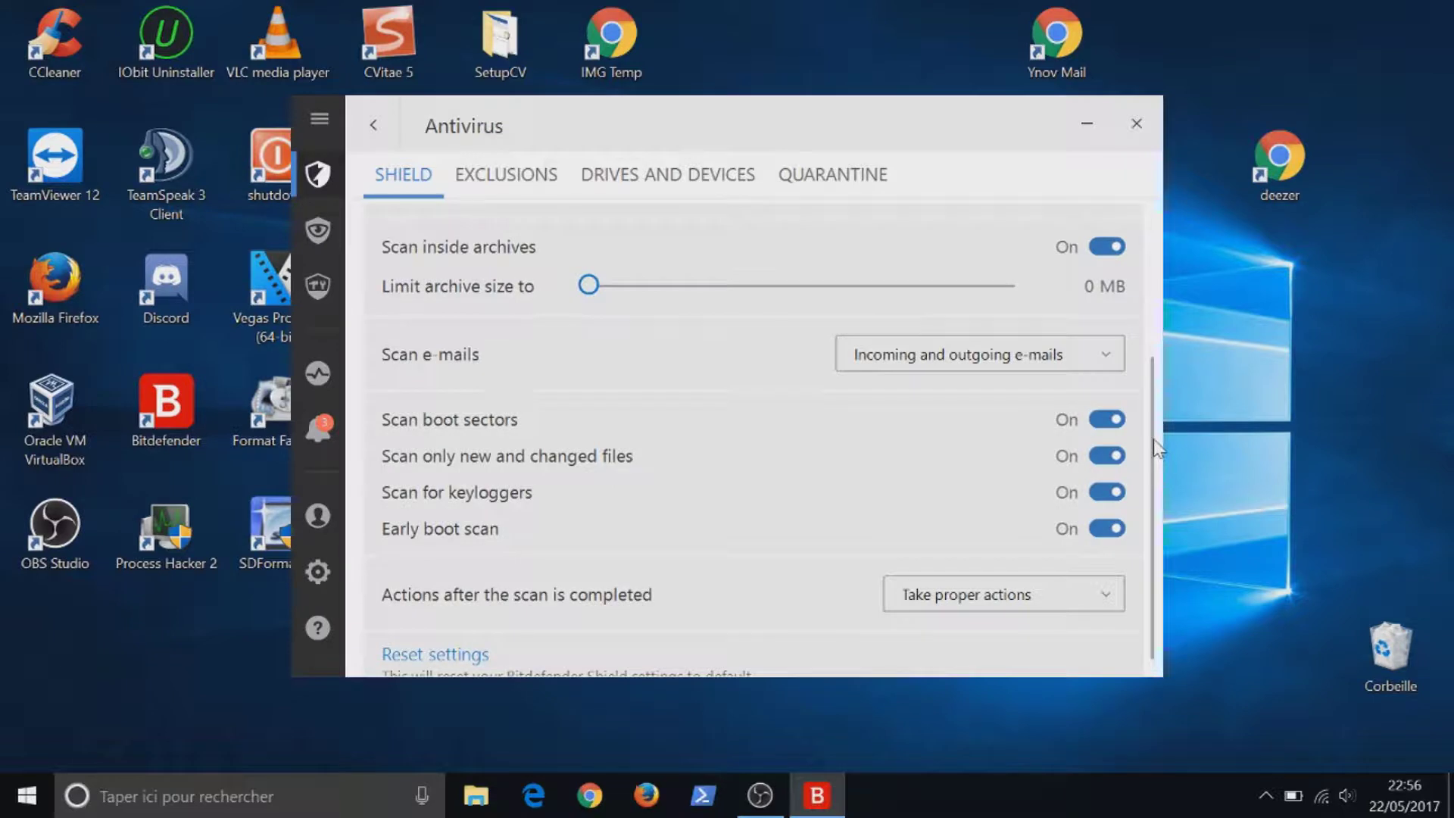
pyautogui.scroll(-1, 1153, 438)
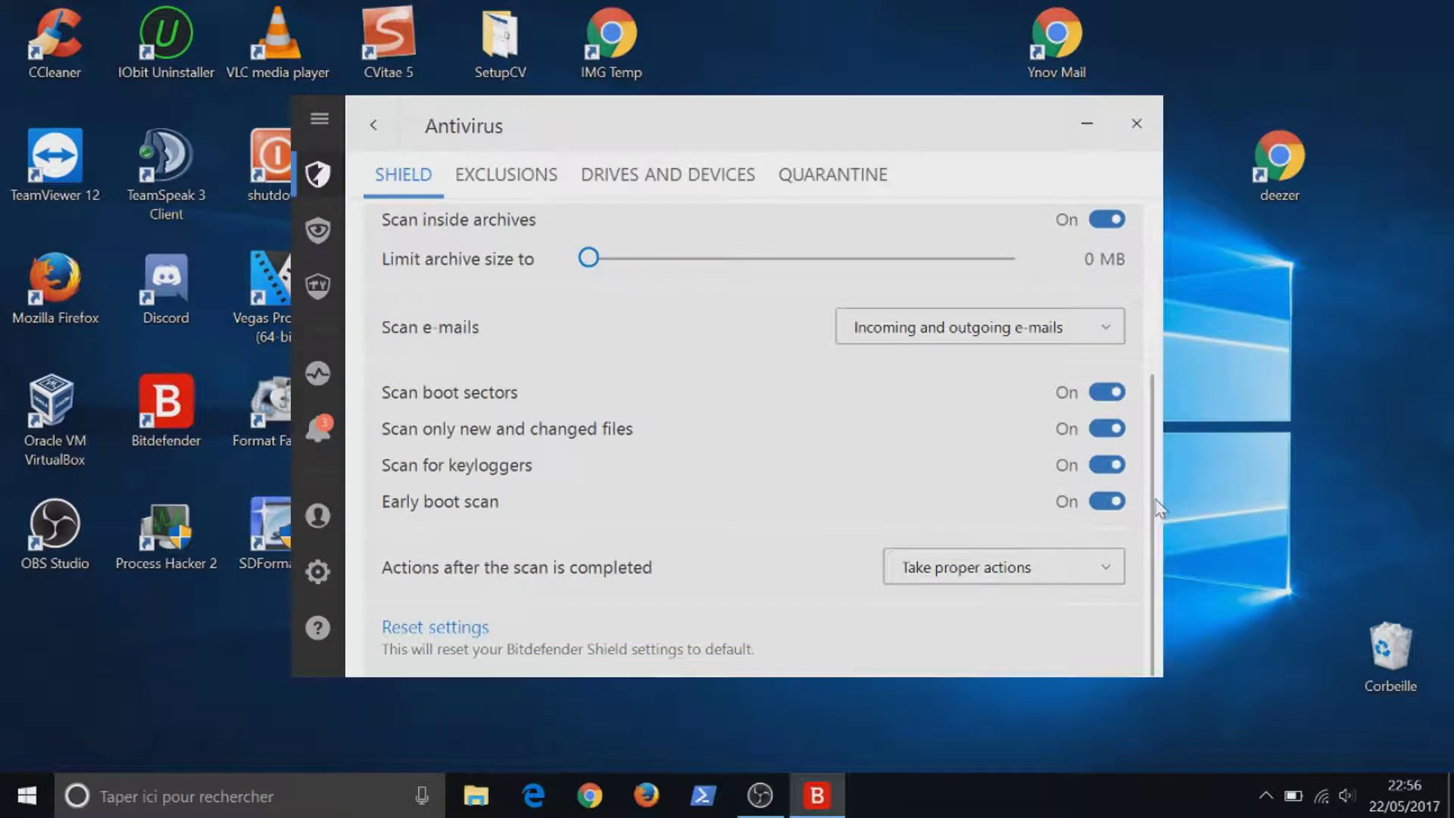
pyautogui.click(1100, 568)
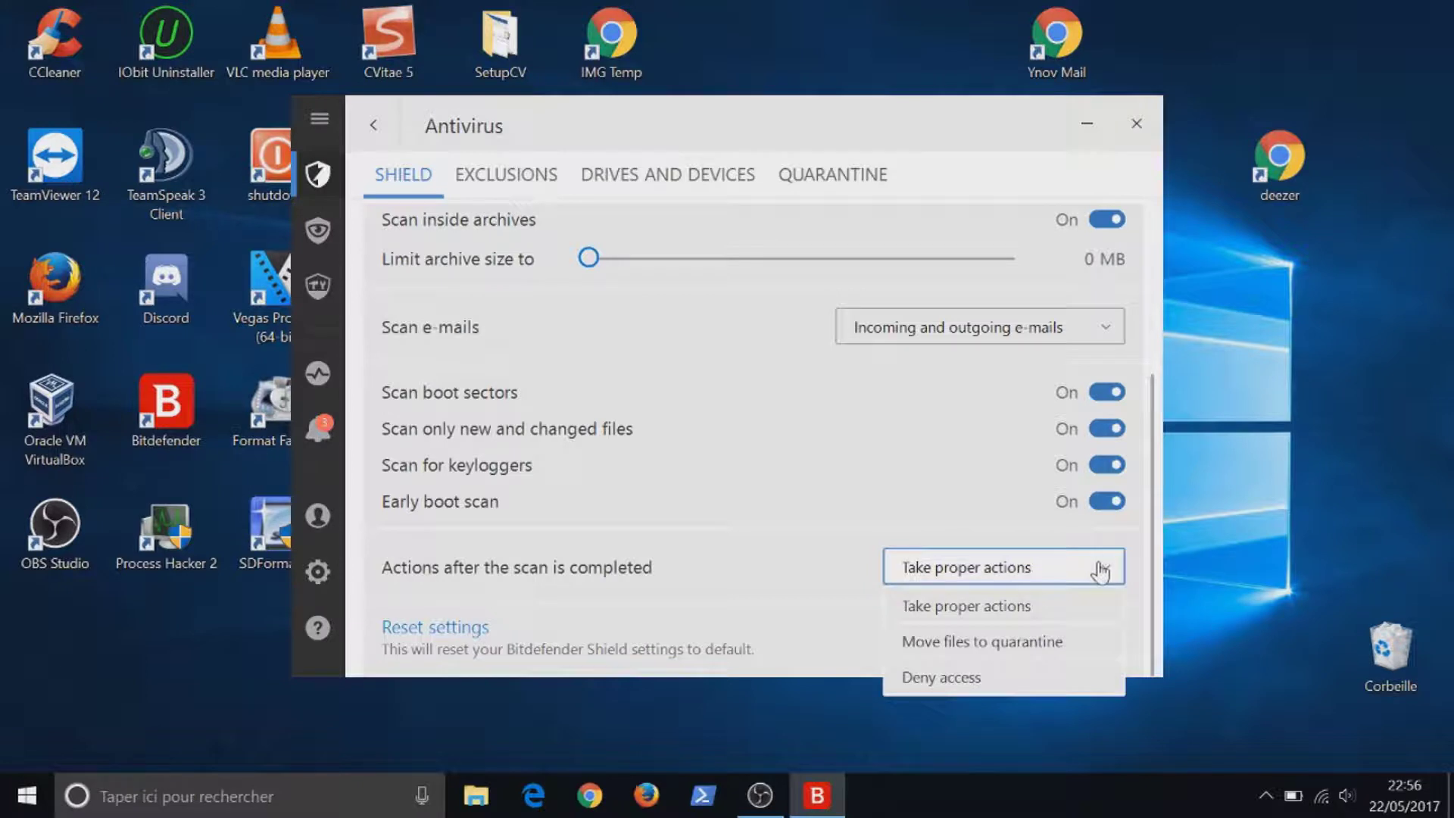
pyautogui.click(1049, 618)
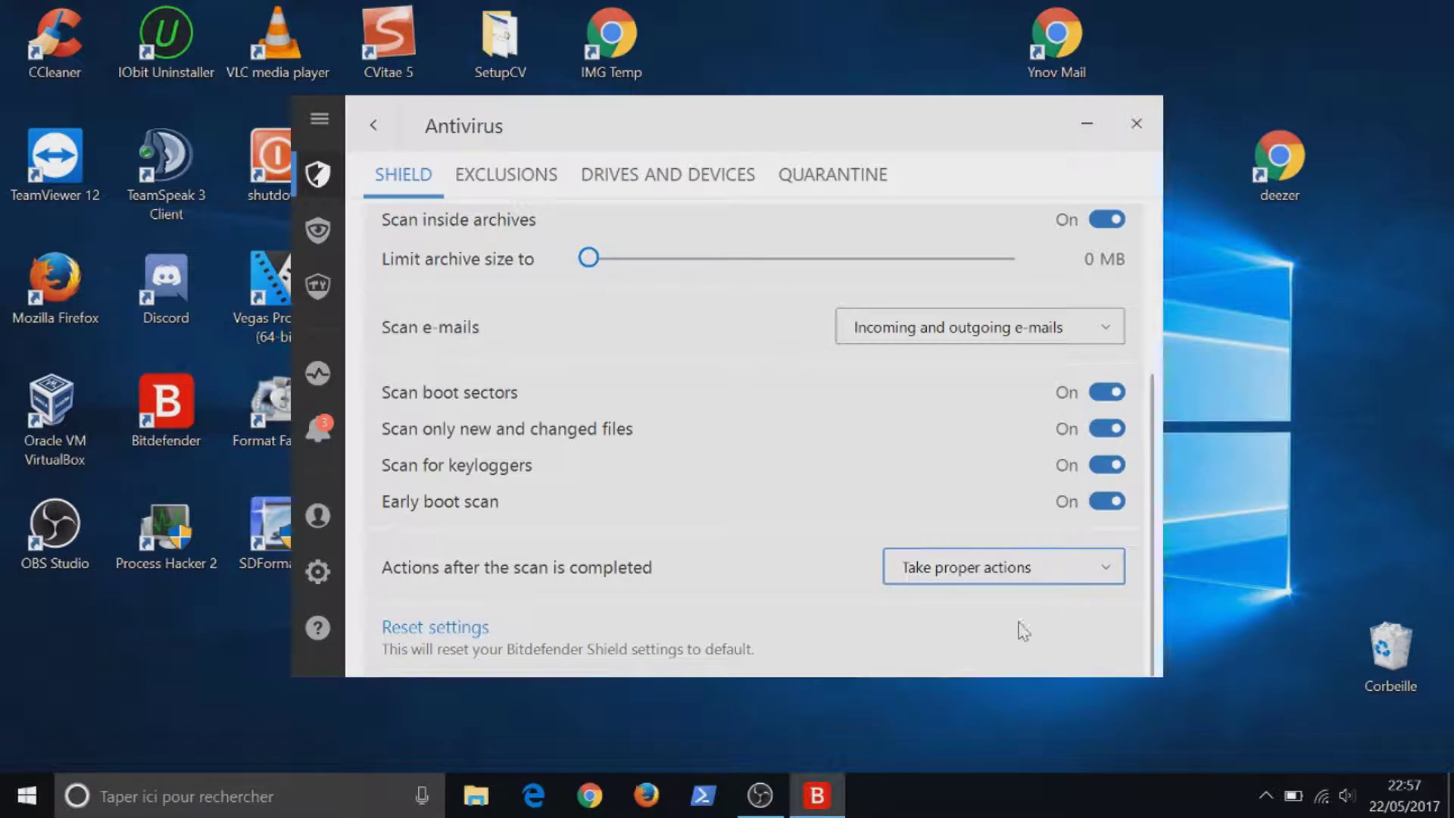
# Review the Antivirus exclusions, drives and devices, and quarantine settings, and return to the protection modules overview.
pyautogui.click(504, 181)
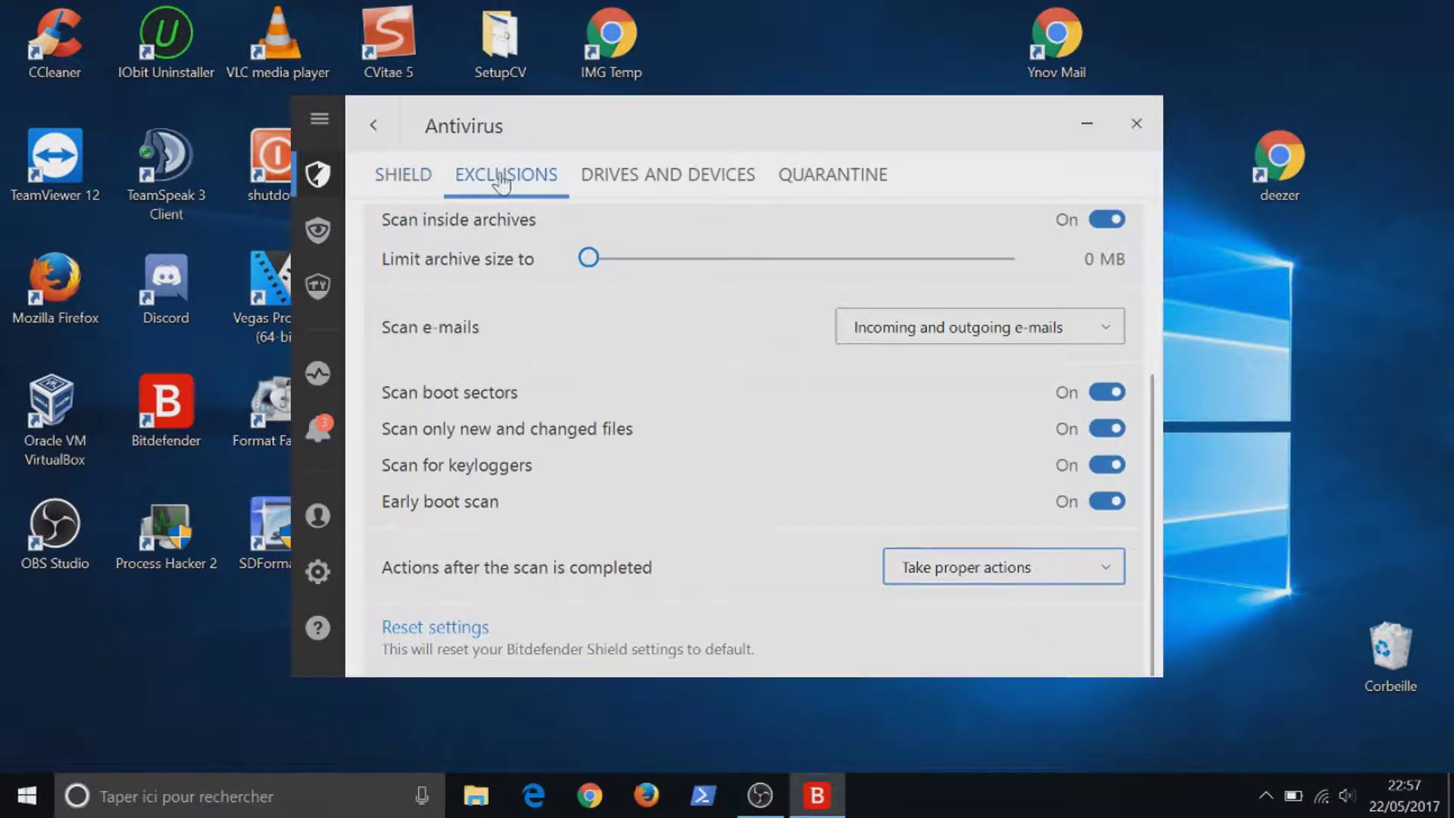
pyautogui.click(619, 181)
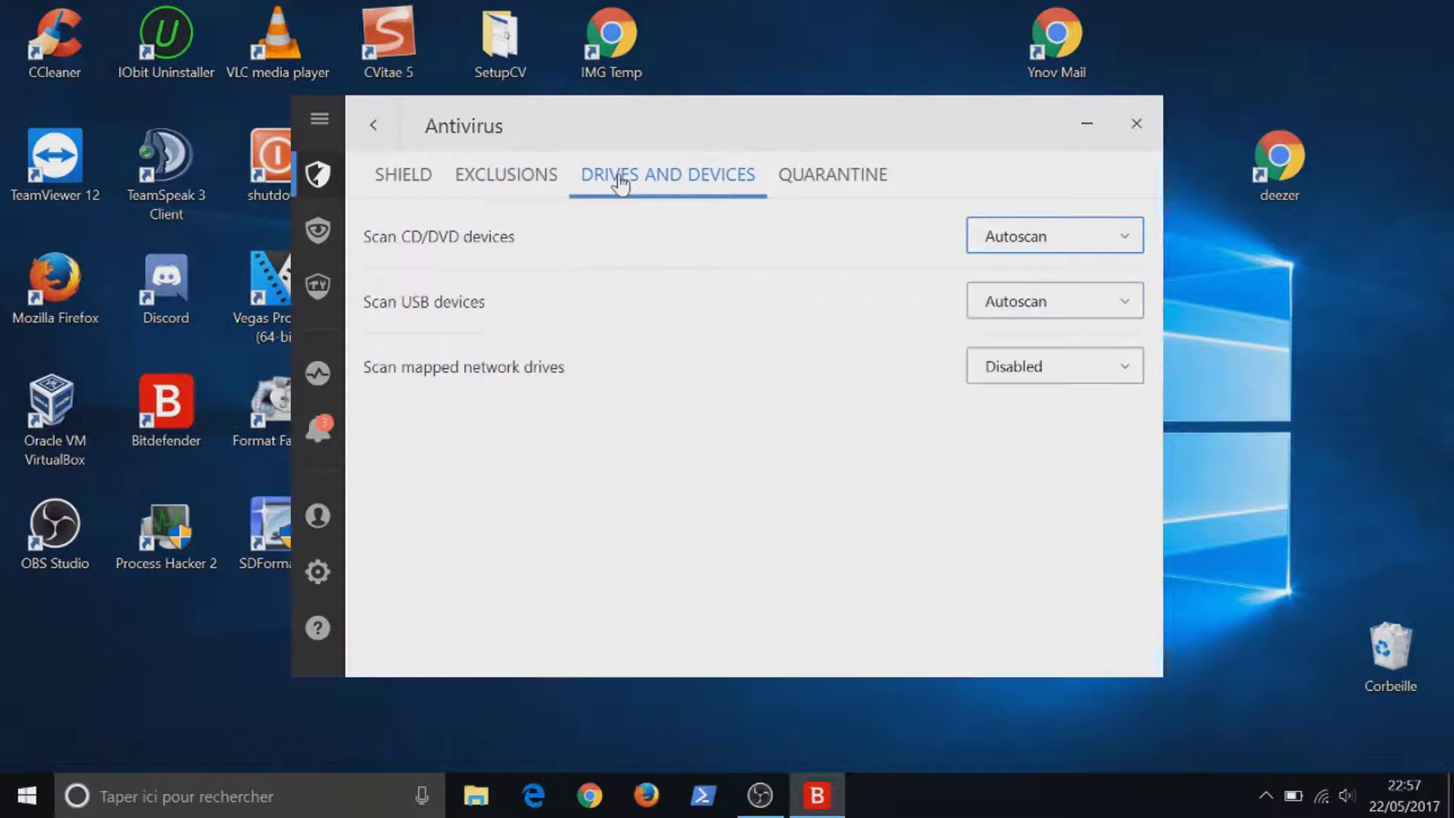
pyautogui.click(816, 179)
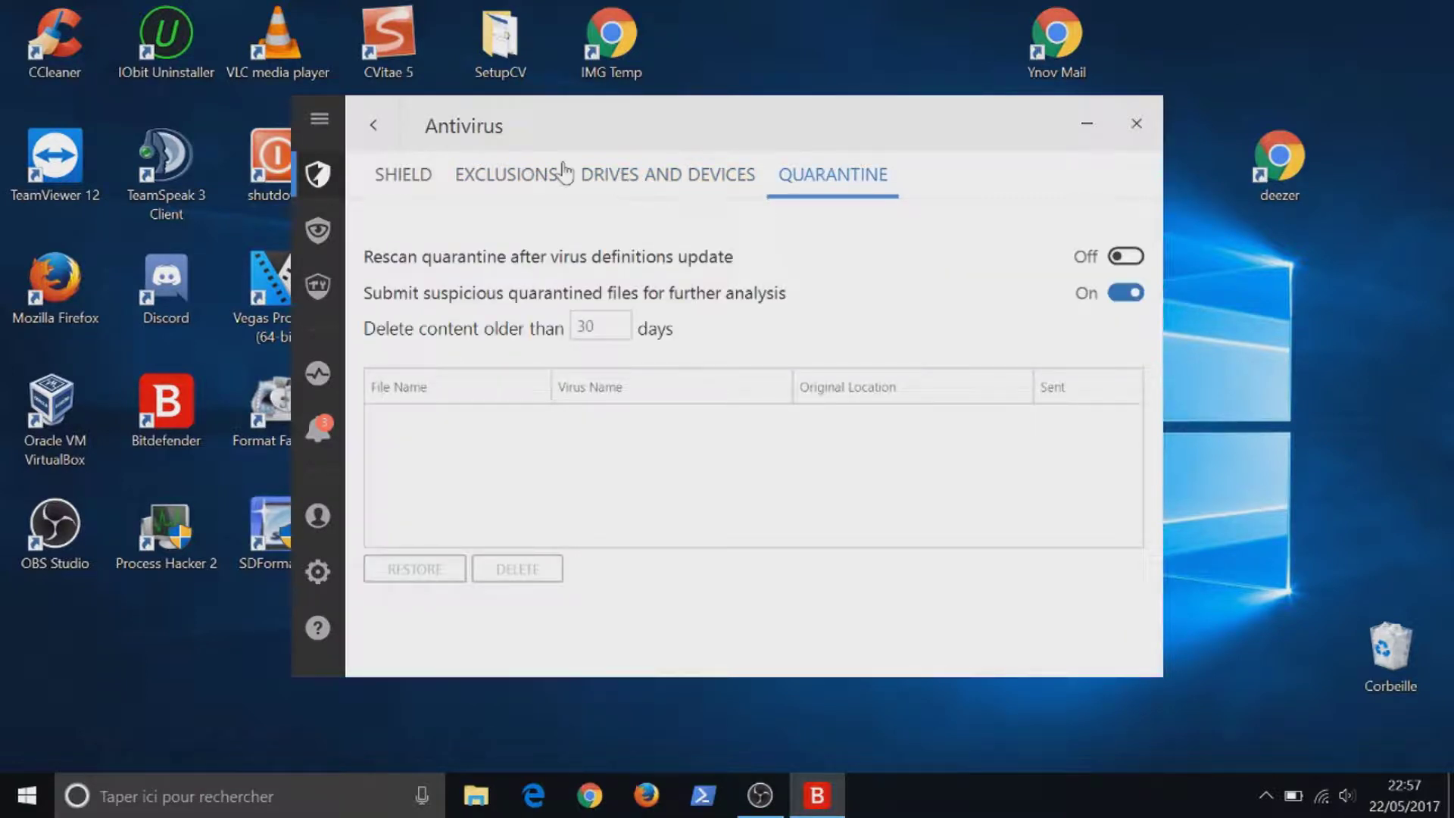
pyautogui.click(415, 176)
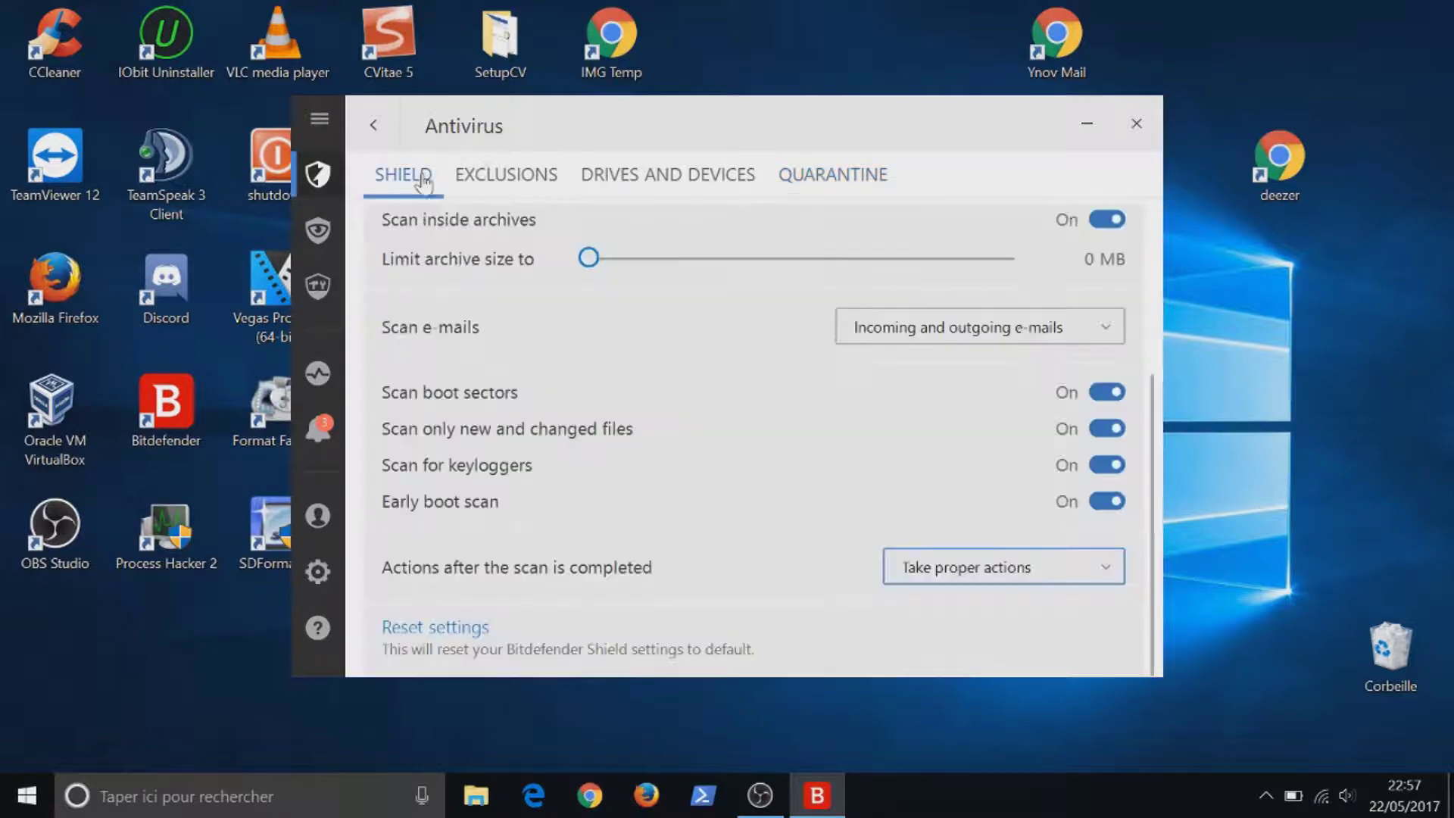
pyautogui.click(372, 127)
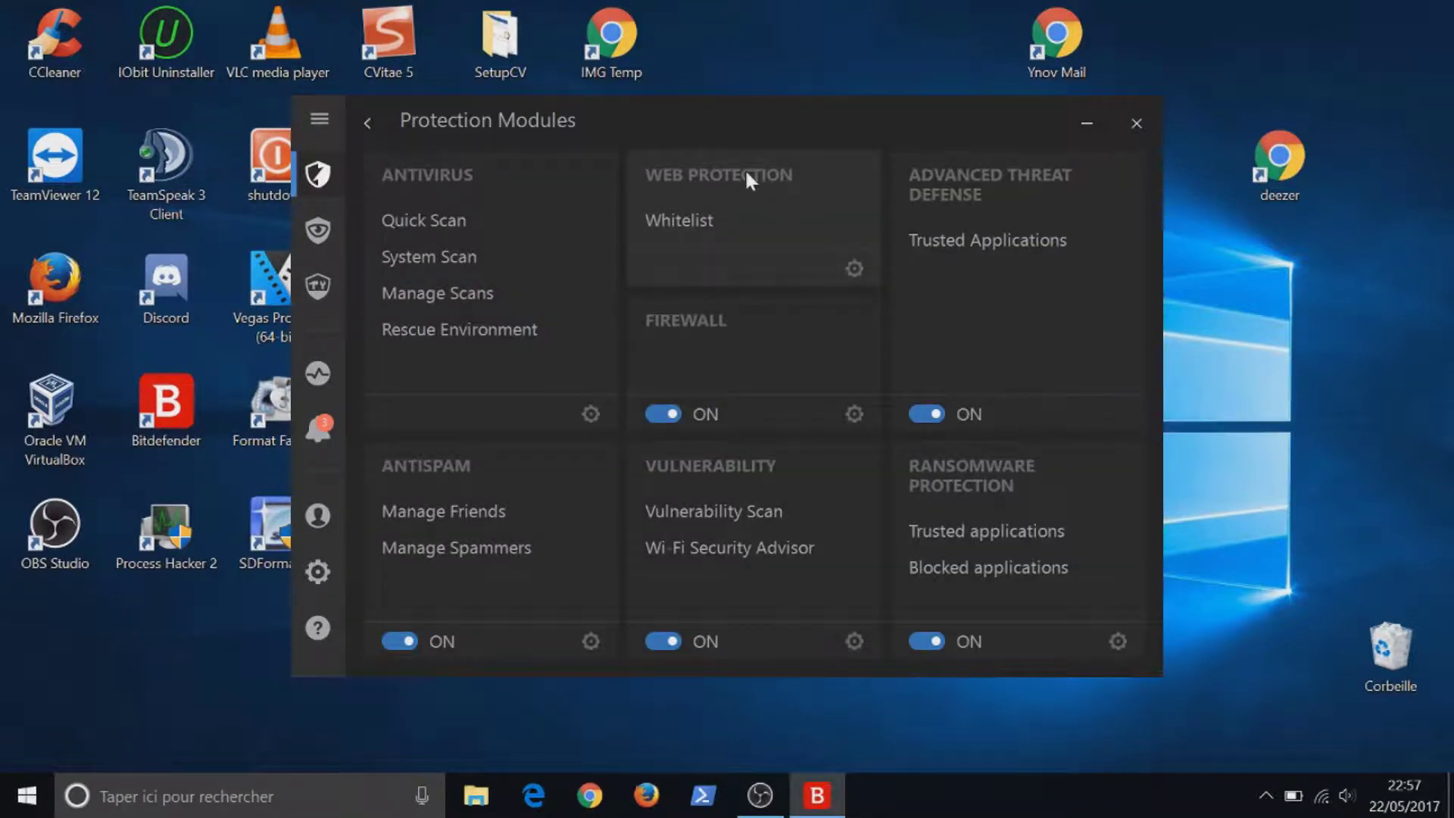
# Examine the Web Protection settings and the Advanced Threat Defense list of trusted applications.
pyautogui.click(854, 269)
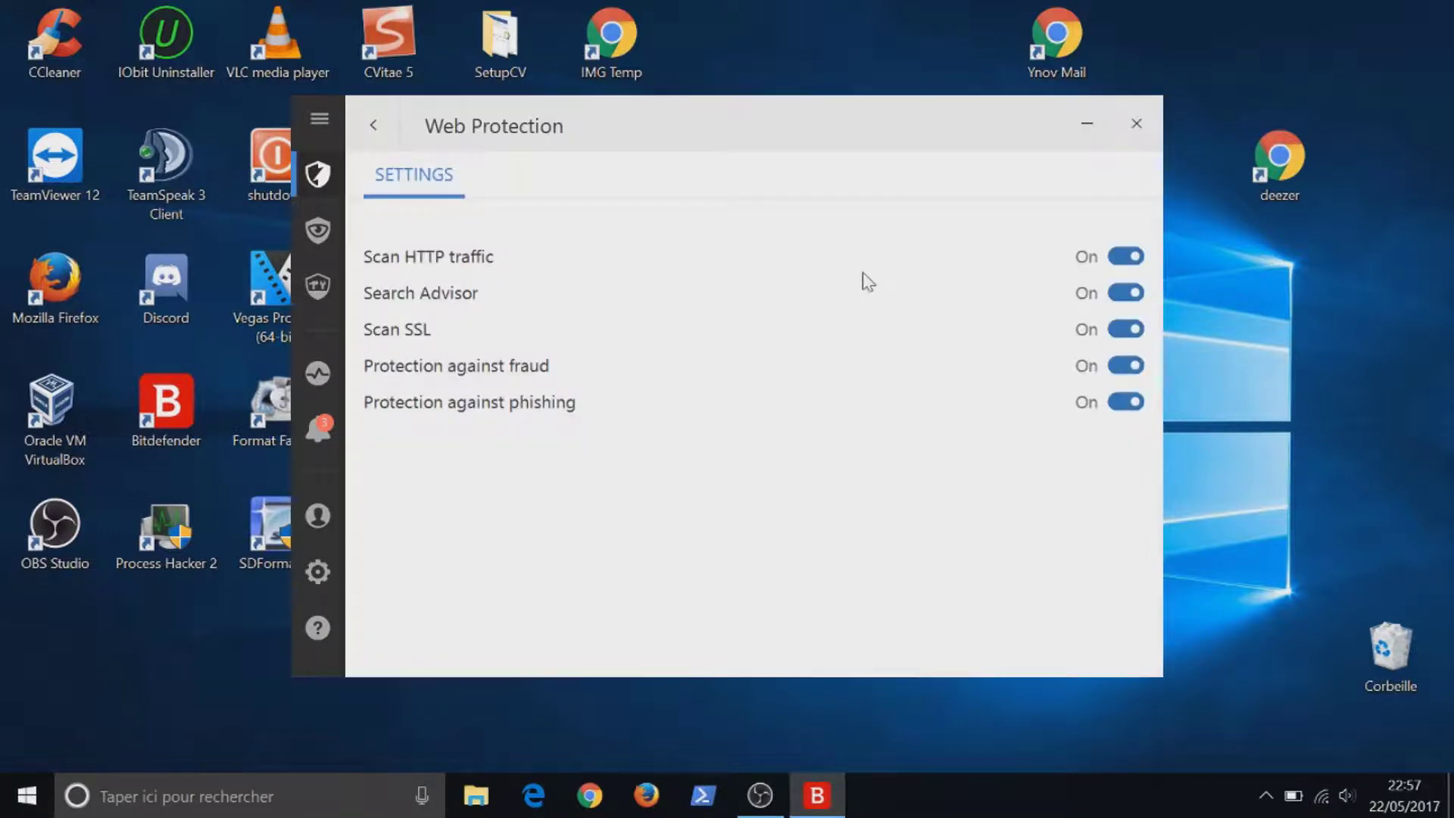
pyautogui.click(374, 125)
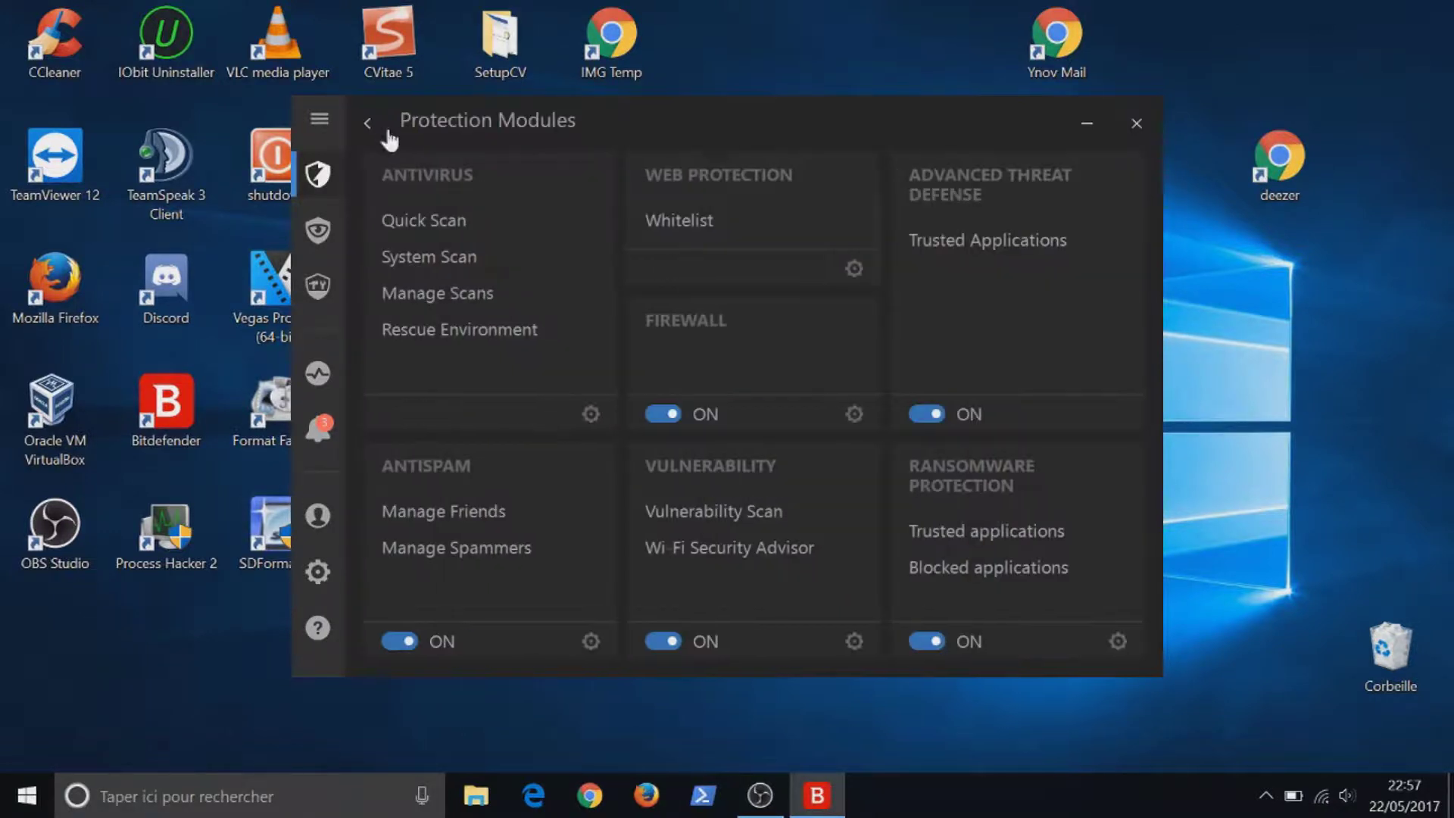
pyautogui.click(956, 243)
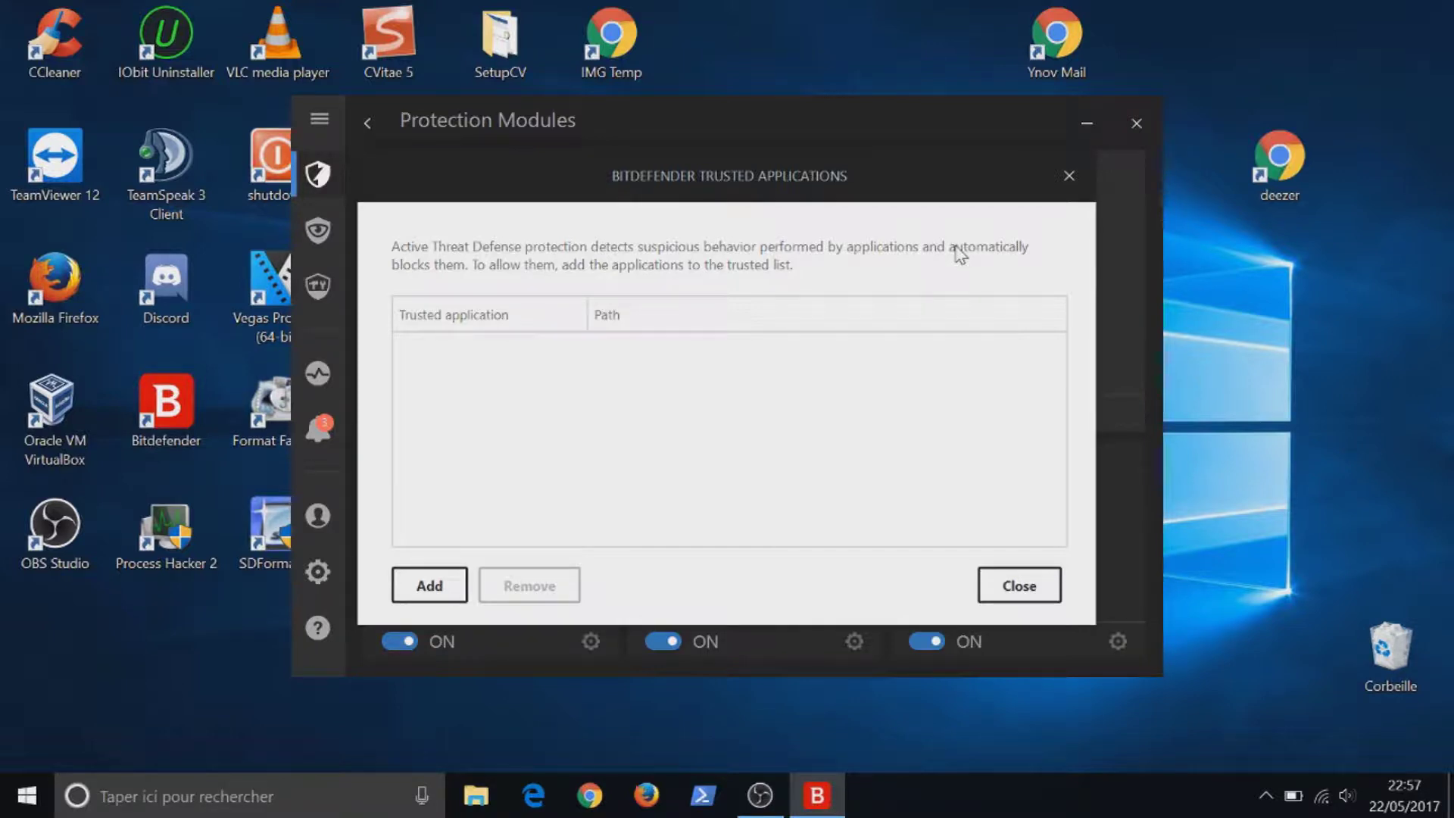
pyautogui.click(1066, 177)
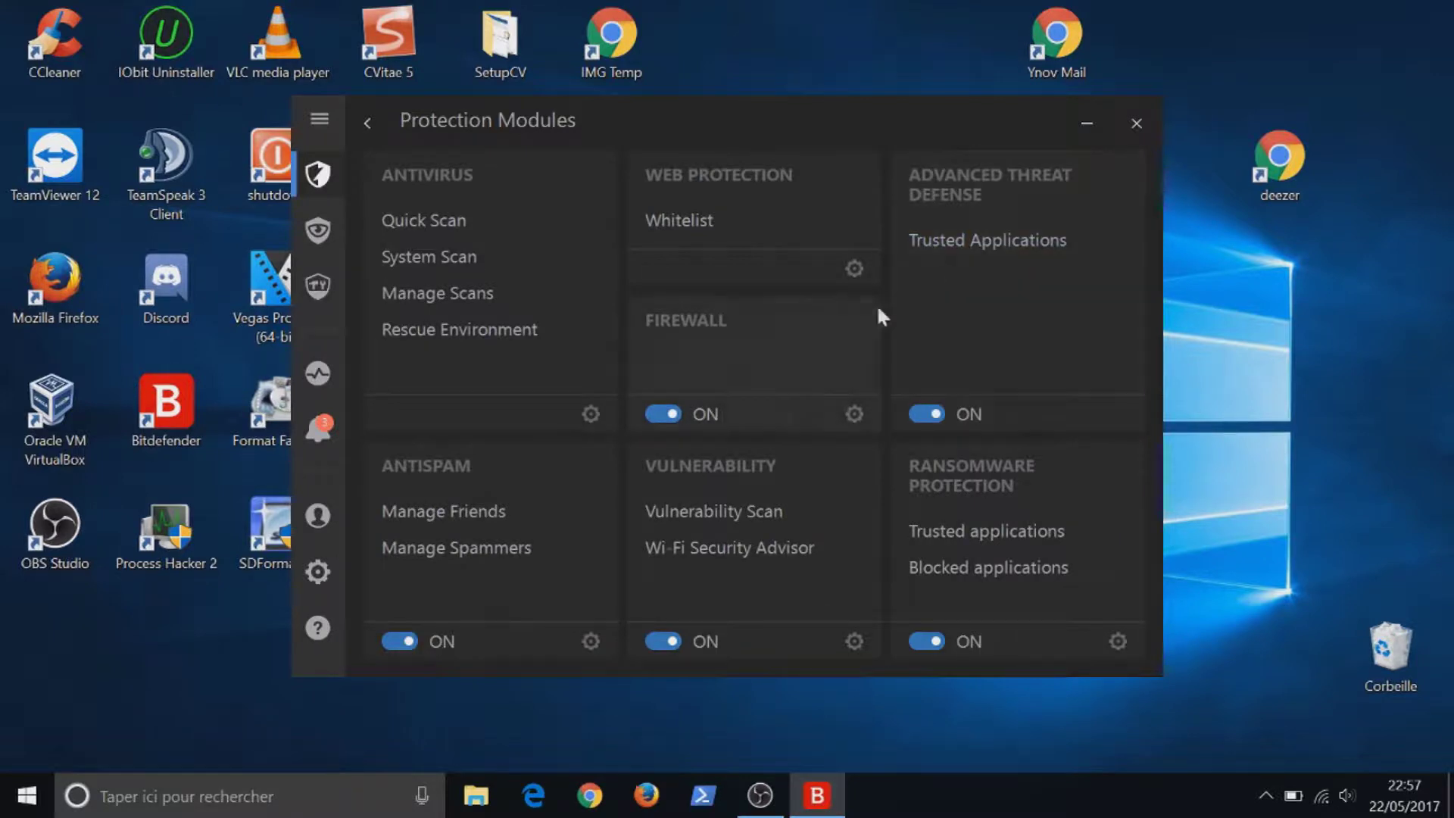
# In the Antispam settings, enable blocking of emails written in Asian and in Cyrillic characters.
pyautogui.click(591, 642)
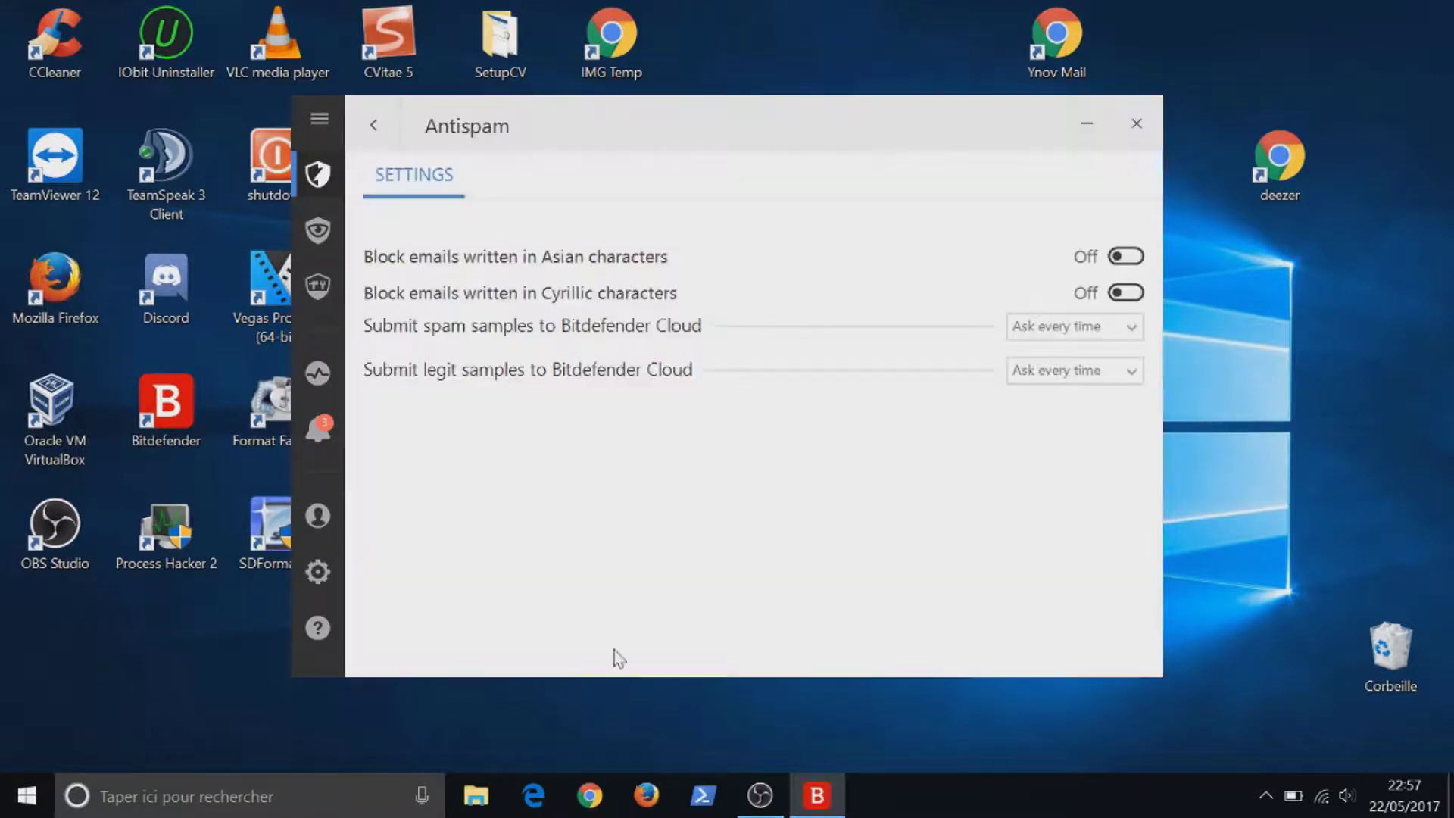
pyautogui.click(1118, 258)
pyautogui.click(1129, 299)
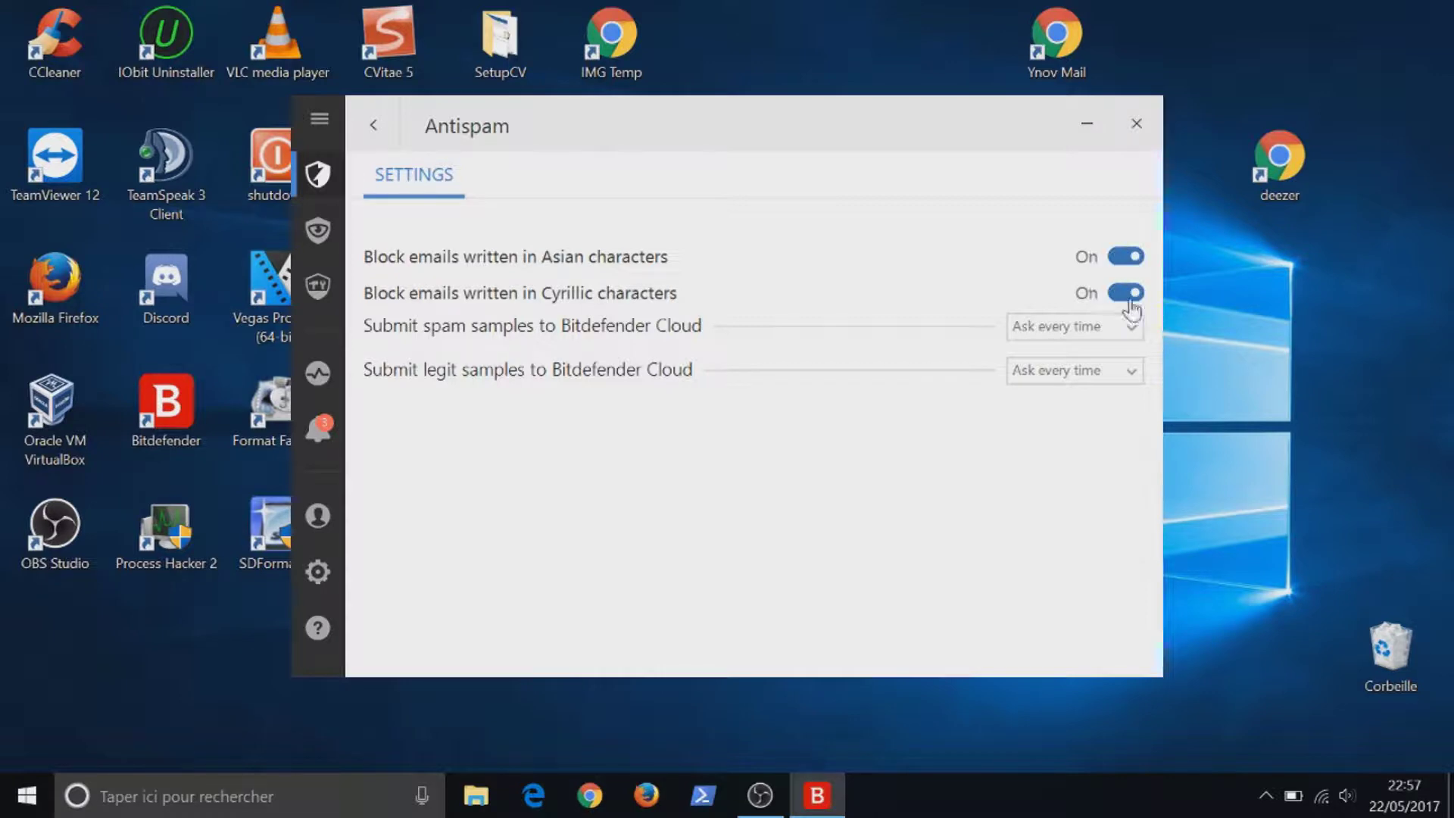
pyautogui.click(373, 126)
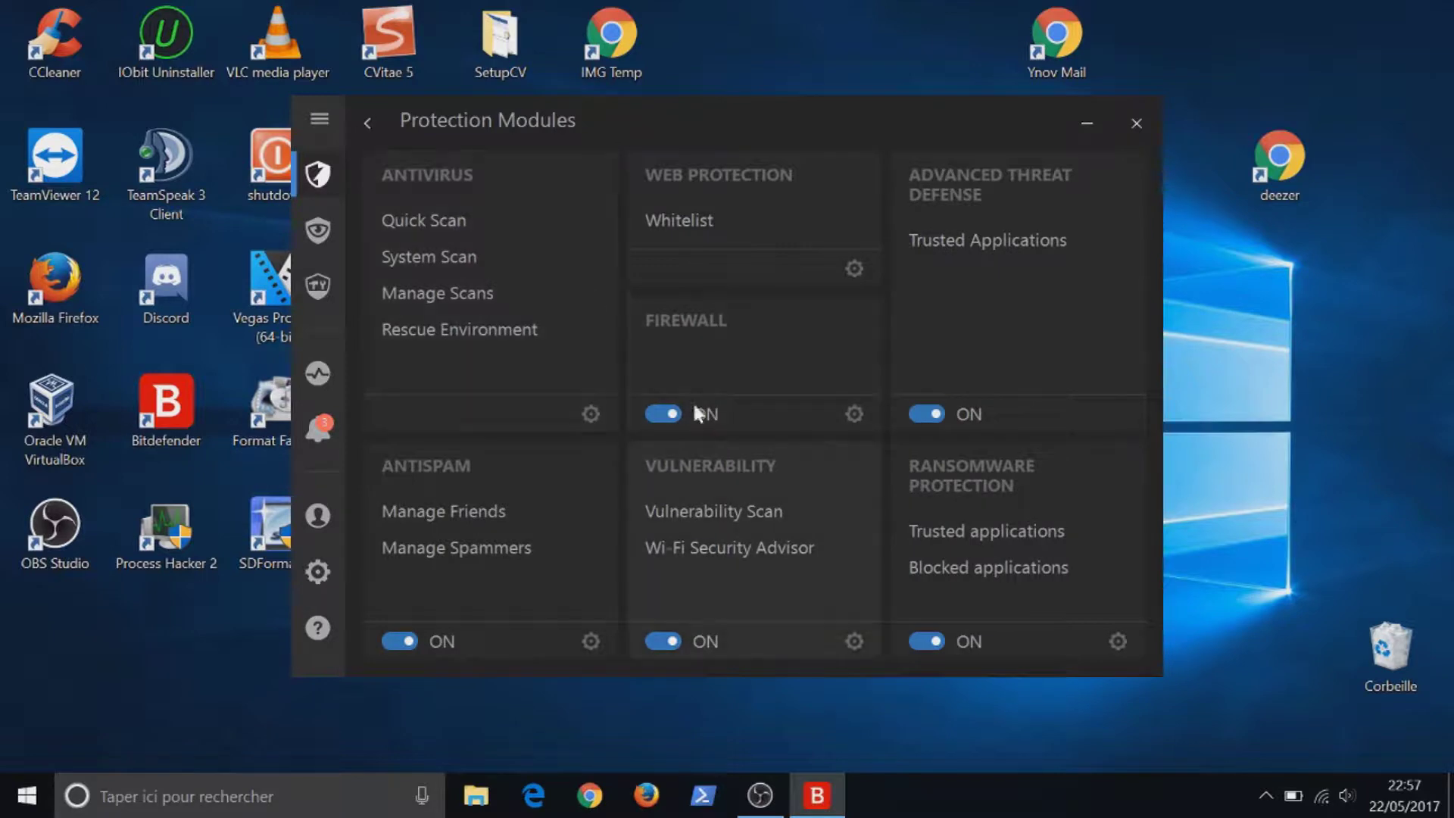
# Review the Vulnerability settings and turn on protection at boot in the Ransomware Protection settings.
pyautogui.click(851, 642)
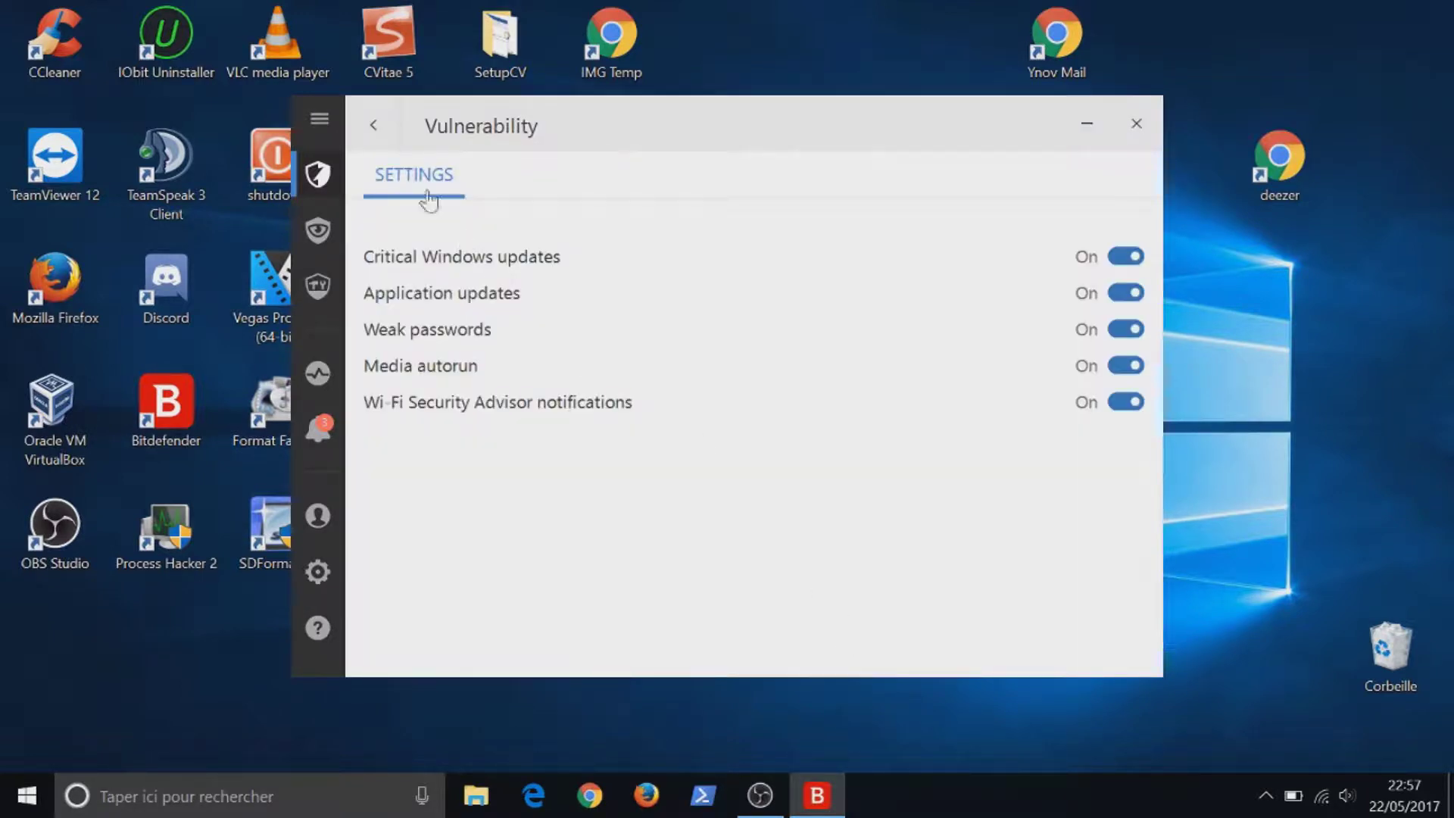
pyautogui.click(373, 126)
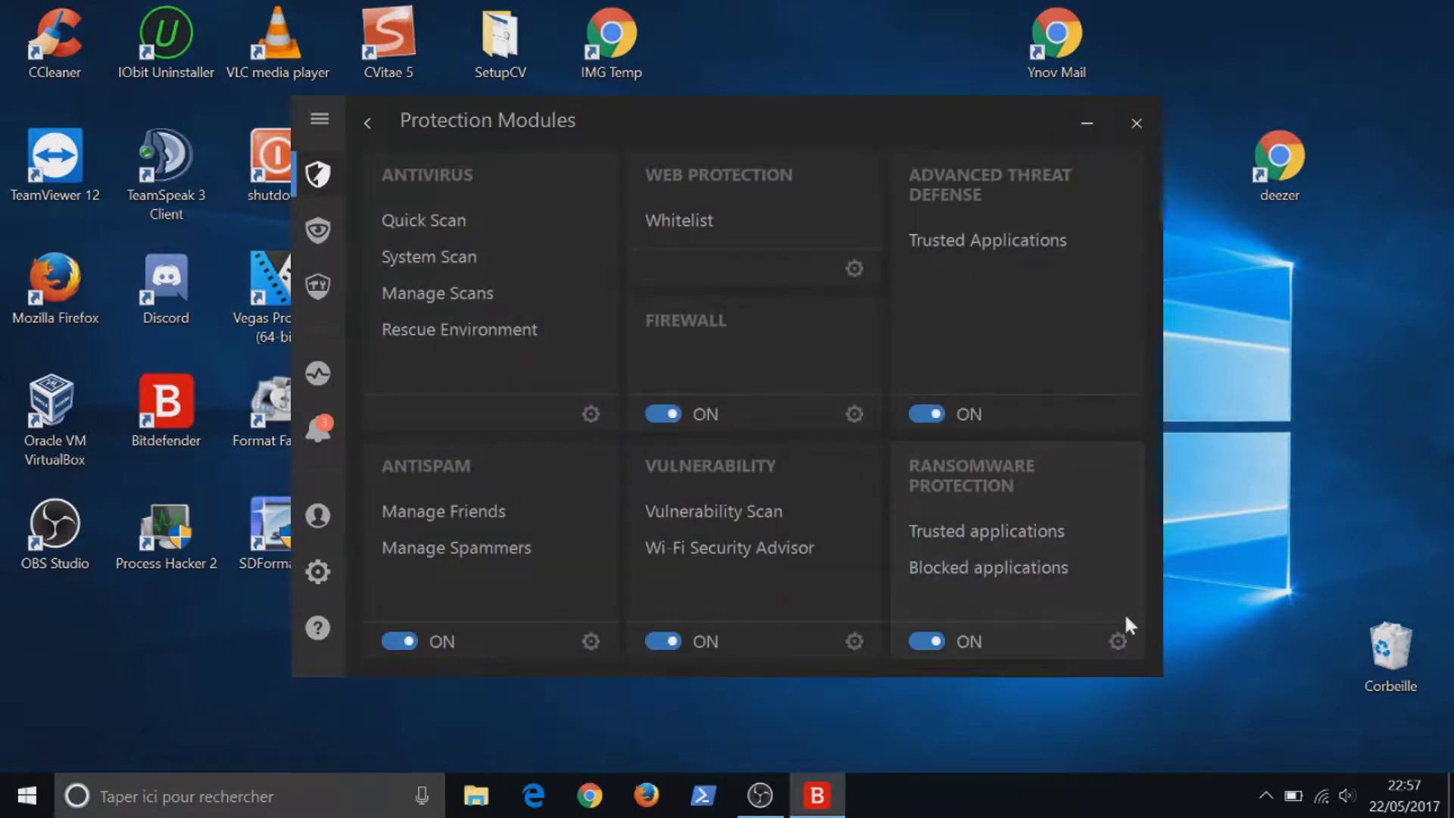
pyautogui.click(1118, 642)
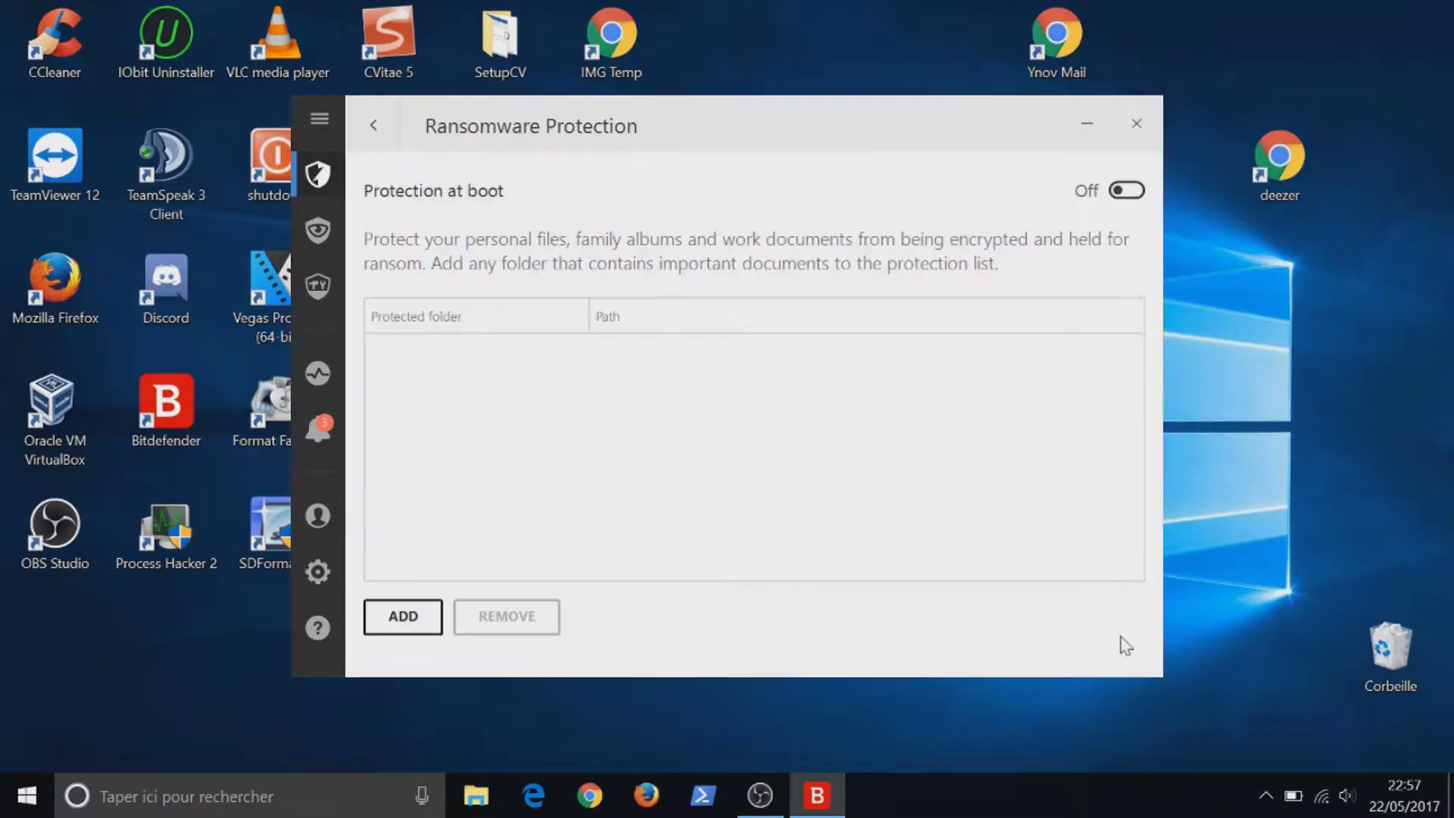
pyautogui.click(1127, 192)
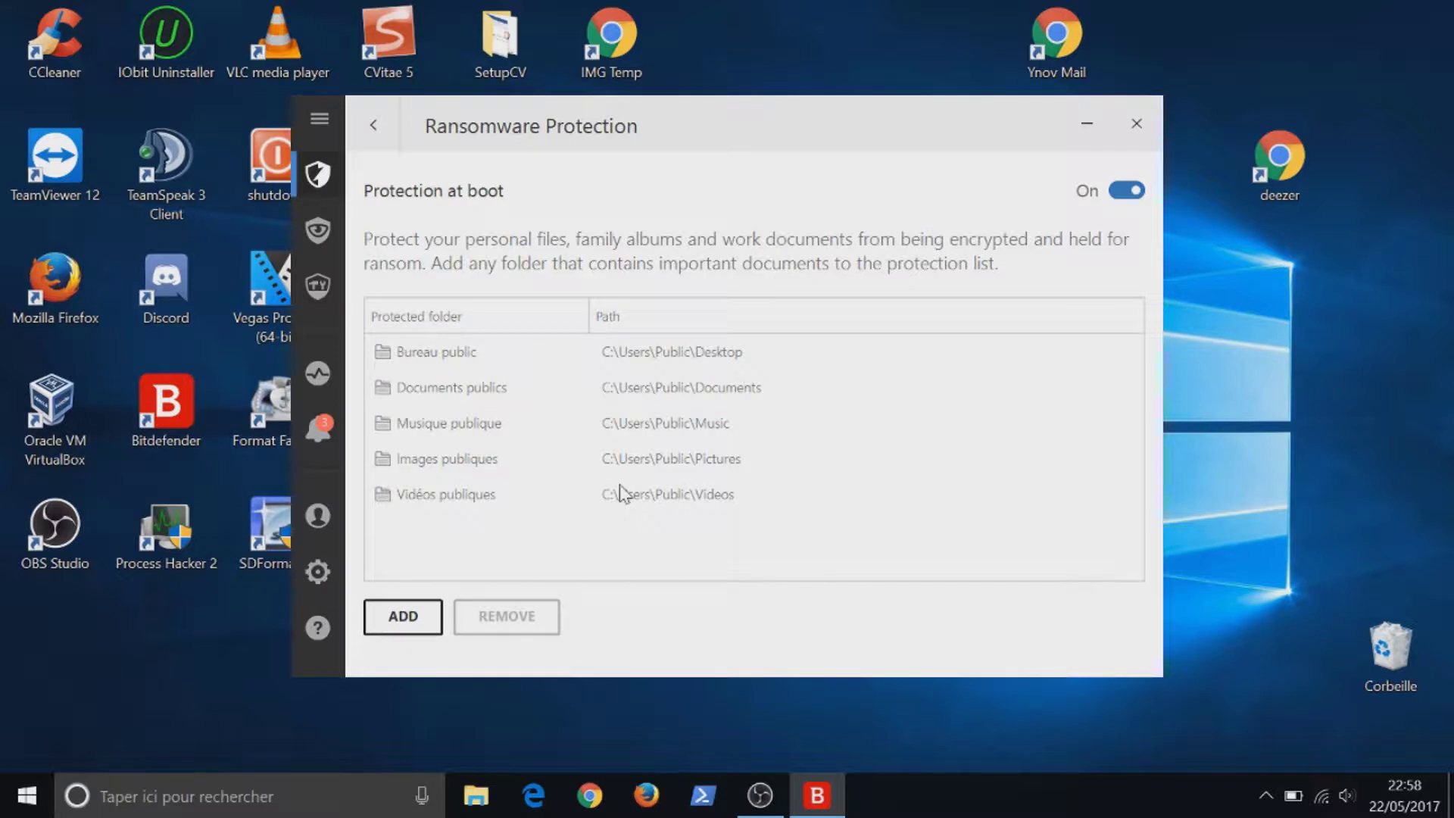
# Check the locations offered for a new protected folder without adding one, and return to the protection modules overview.
pyautogui.click(421, 618)
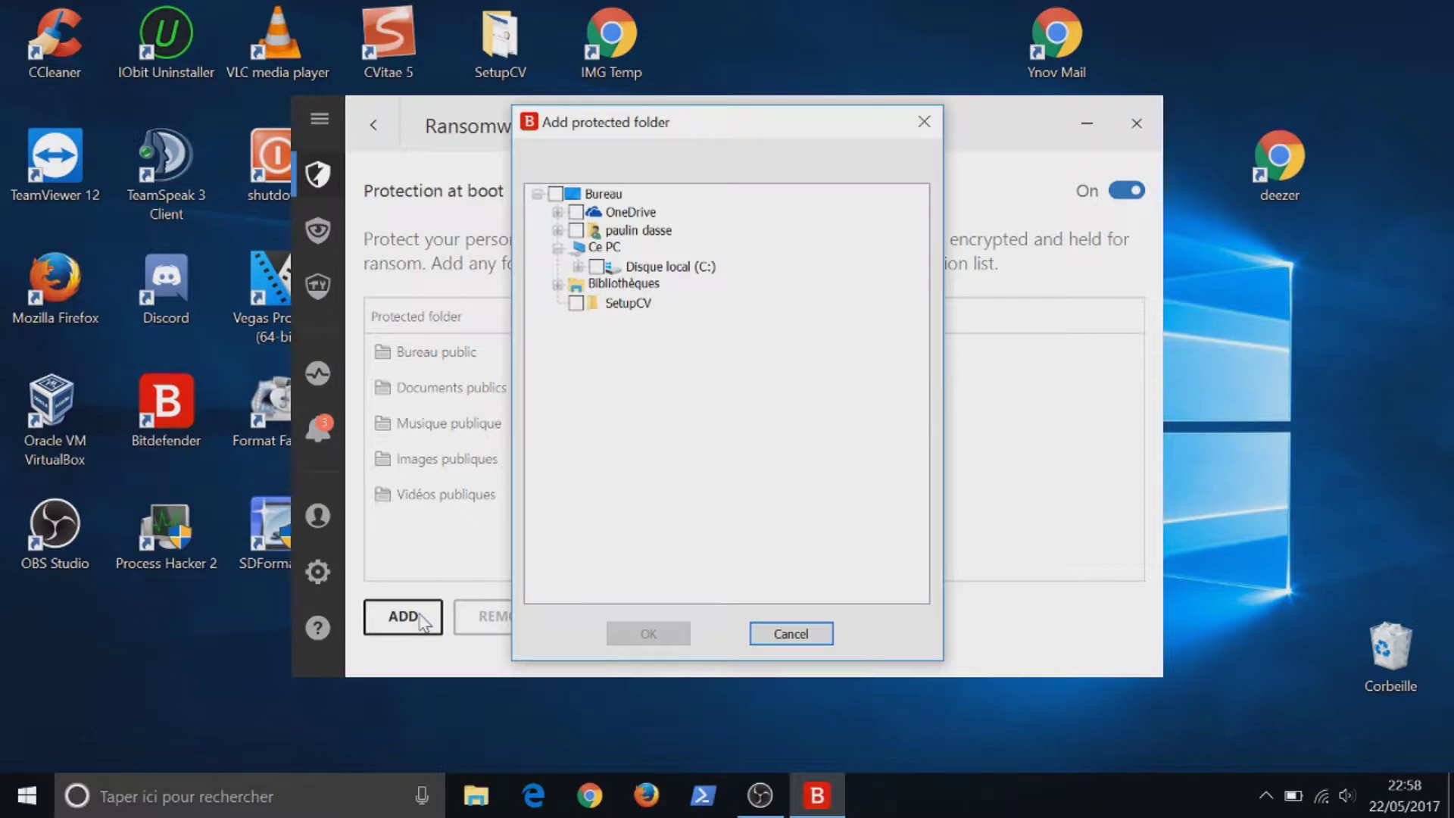
pyautogui.click(804, 640)
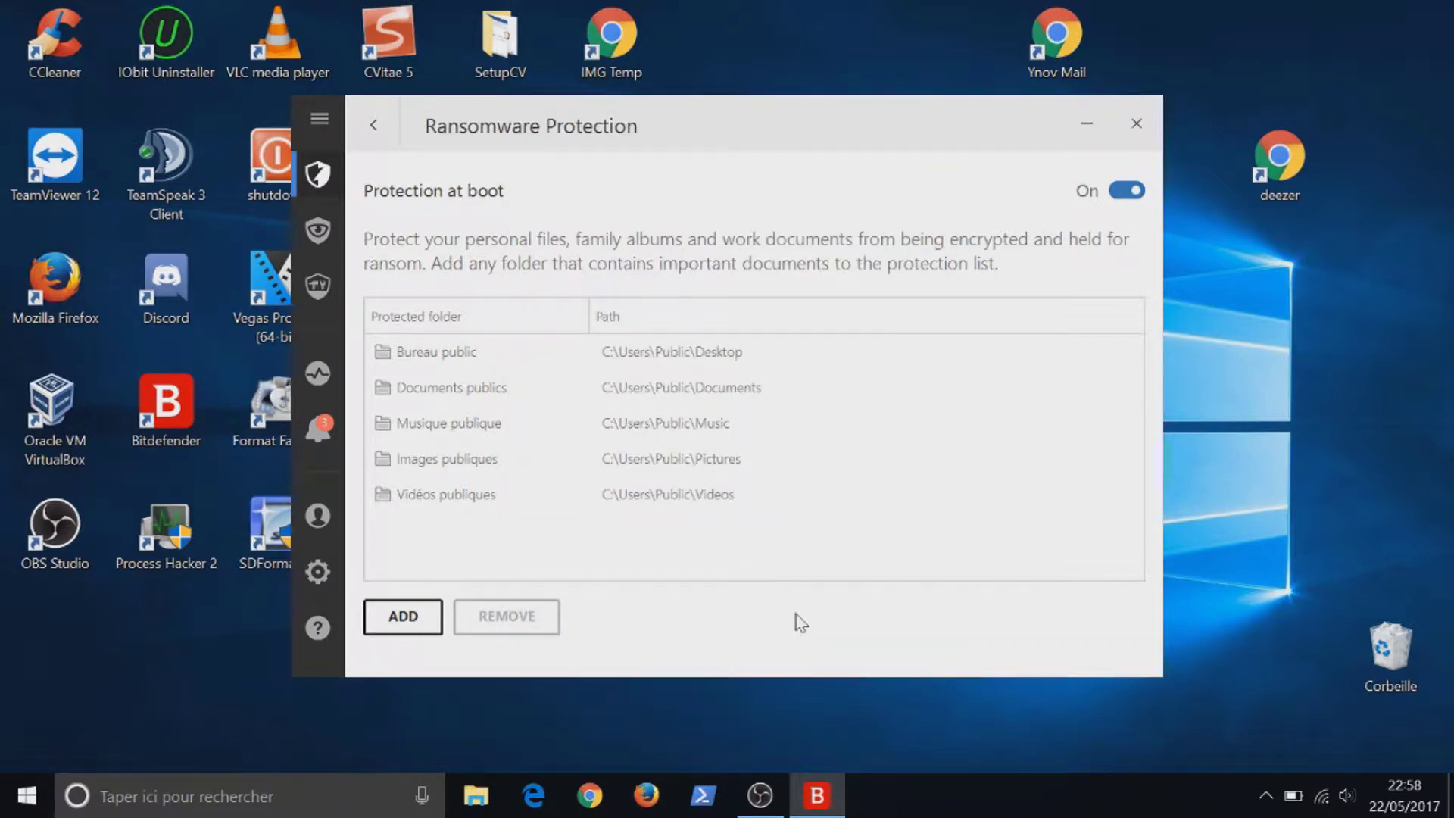
pyautogui.click(373, 127)
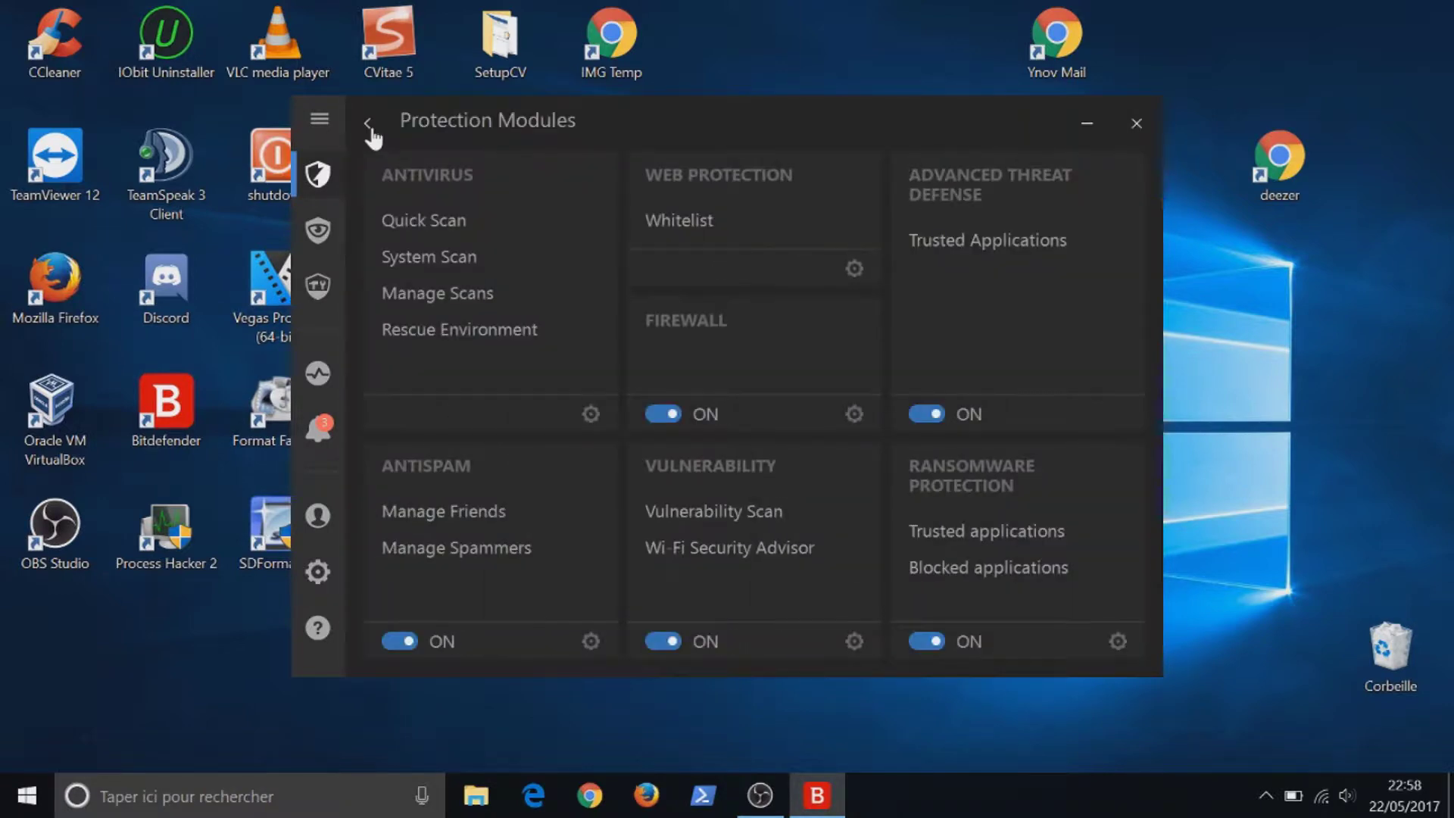
# Examine the Privacy, Tools, Activity and Notifications pages, and return to the Protection page.
pyautogui.click(319, 229)
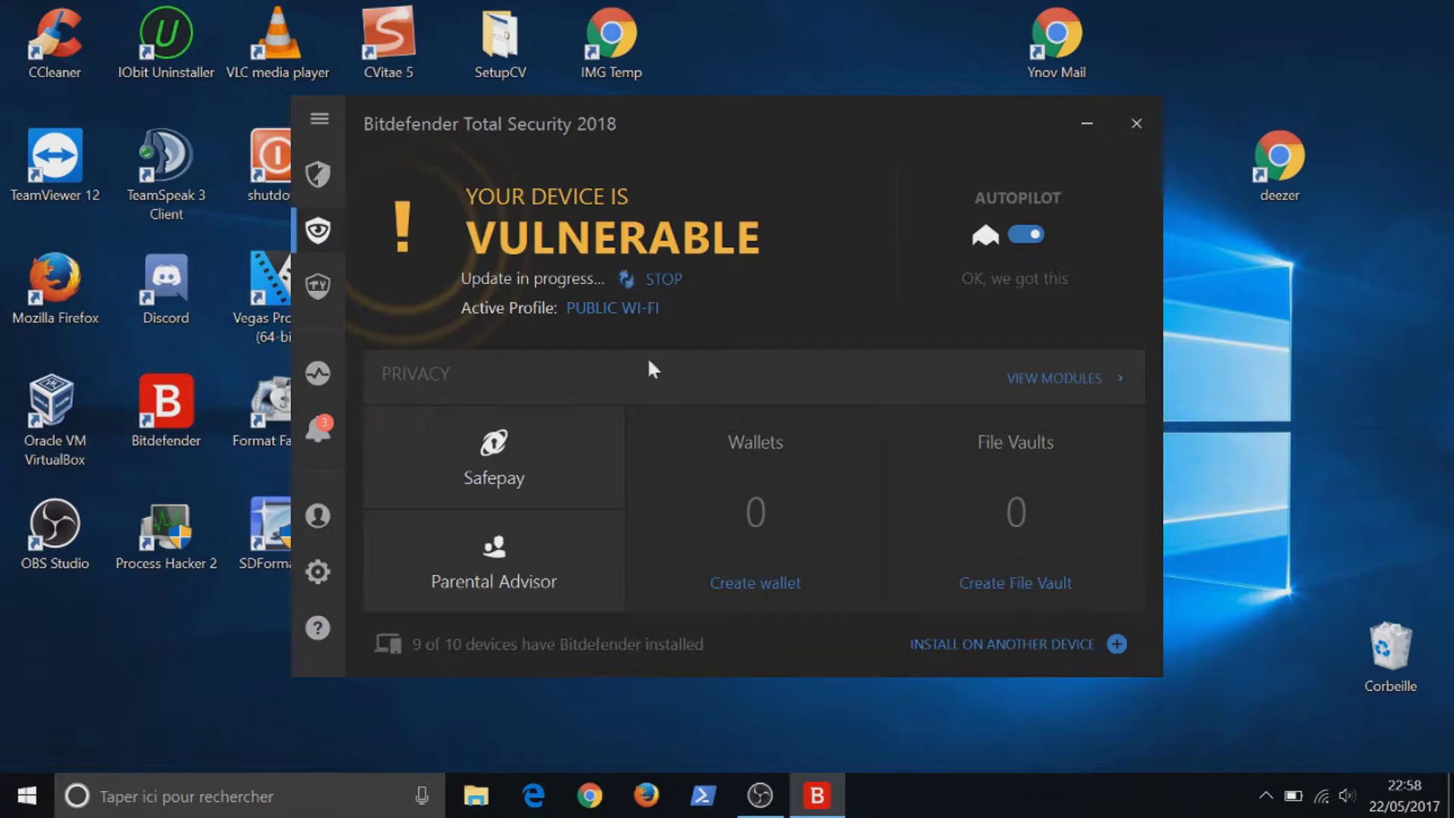
pyautogui.click(317, 287)
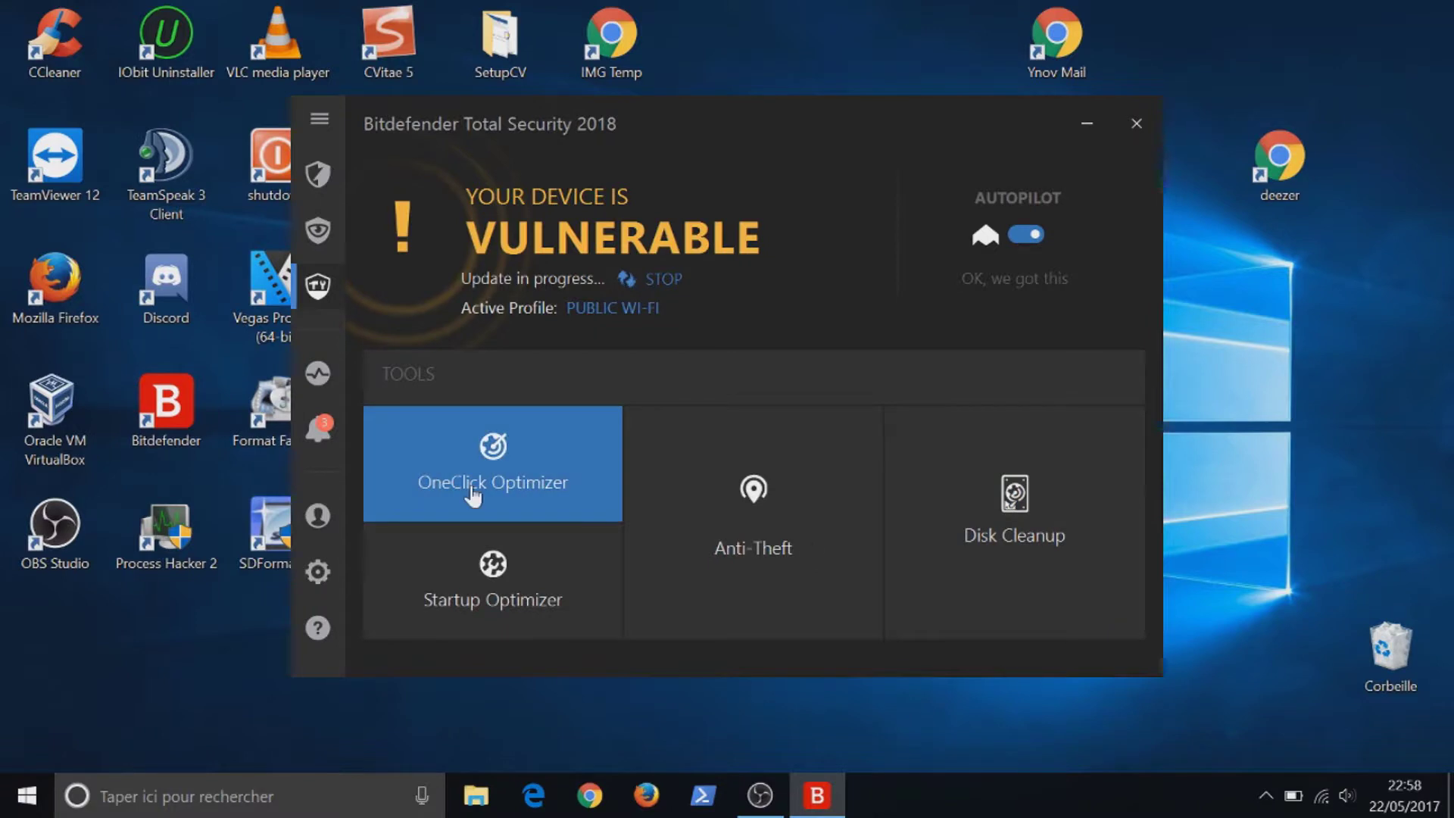
pyautogui.click(315, 388)
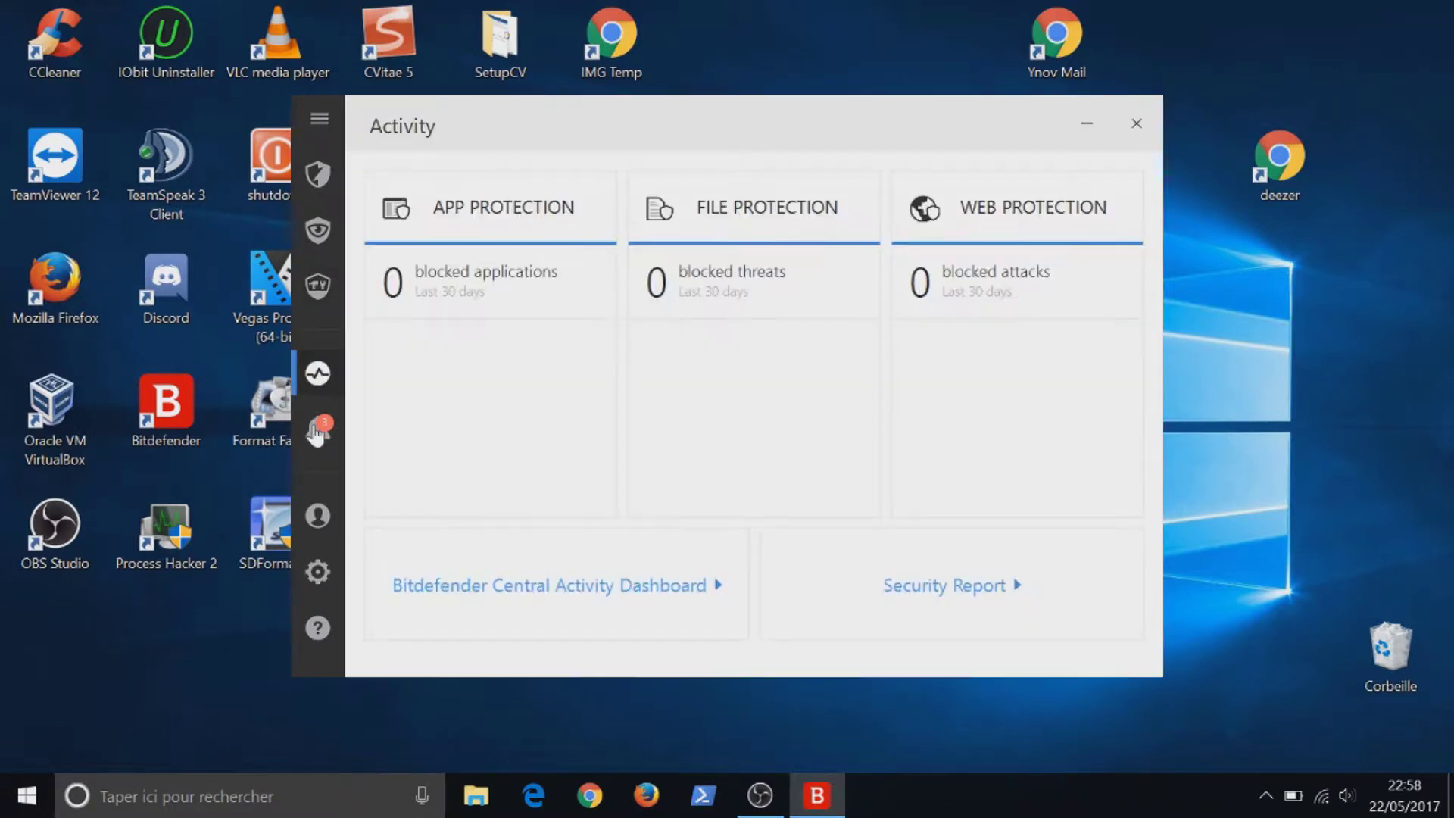
pyautogui.click(316, 431)
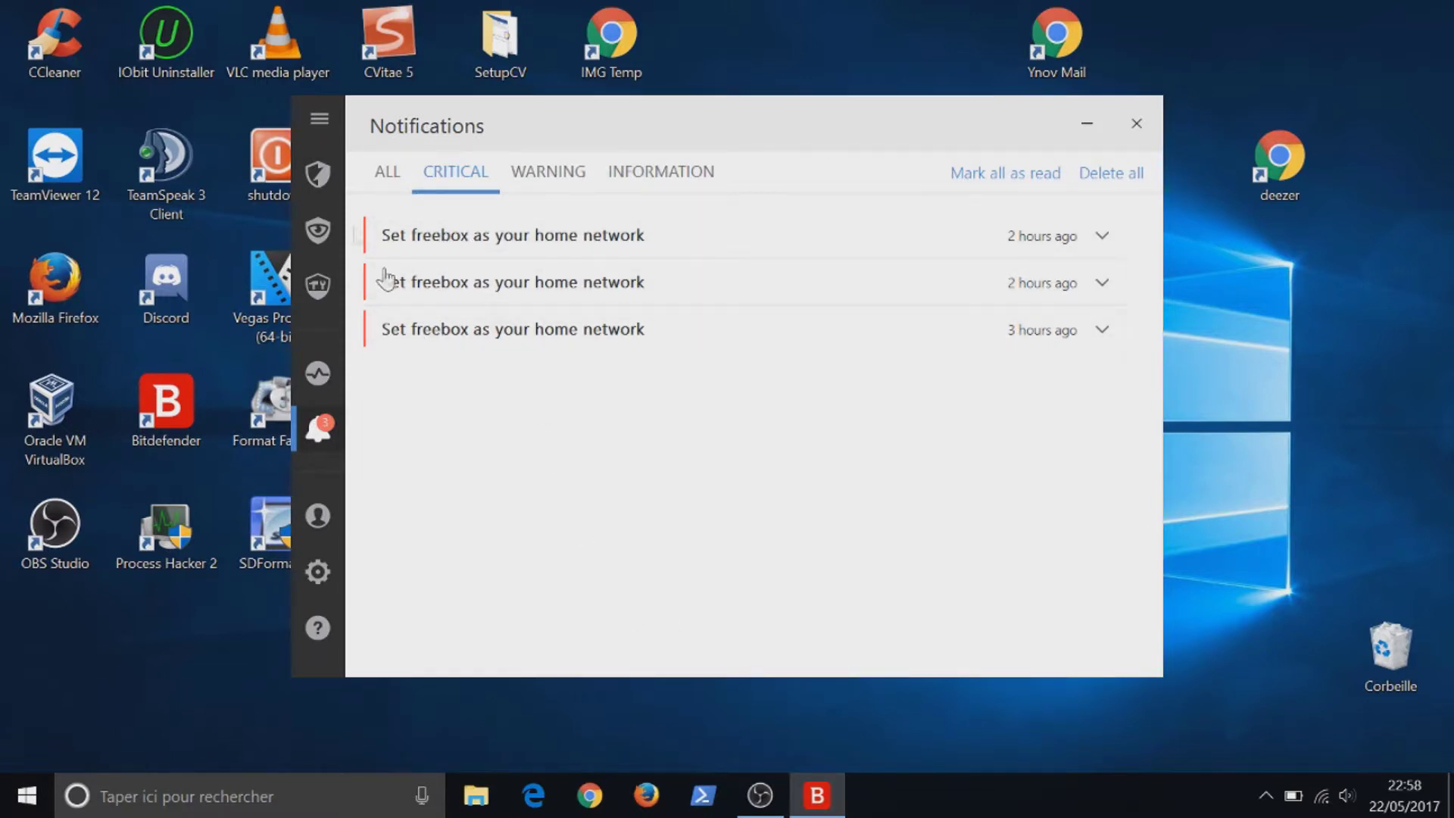
pyautogui.click(320, 182)
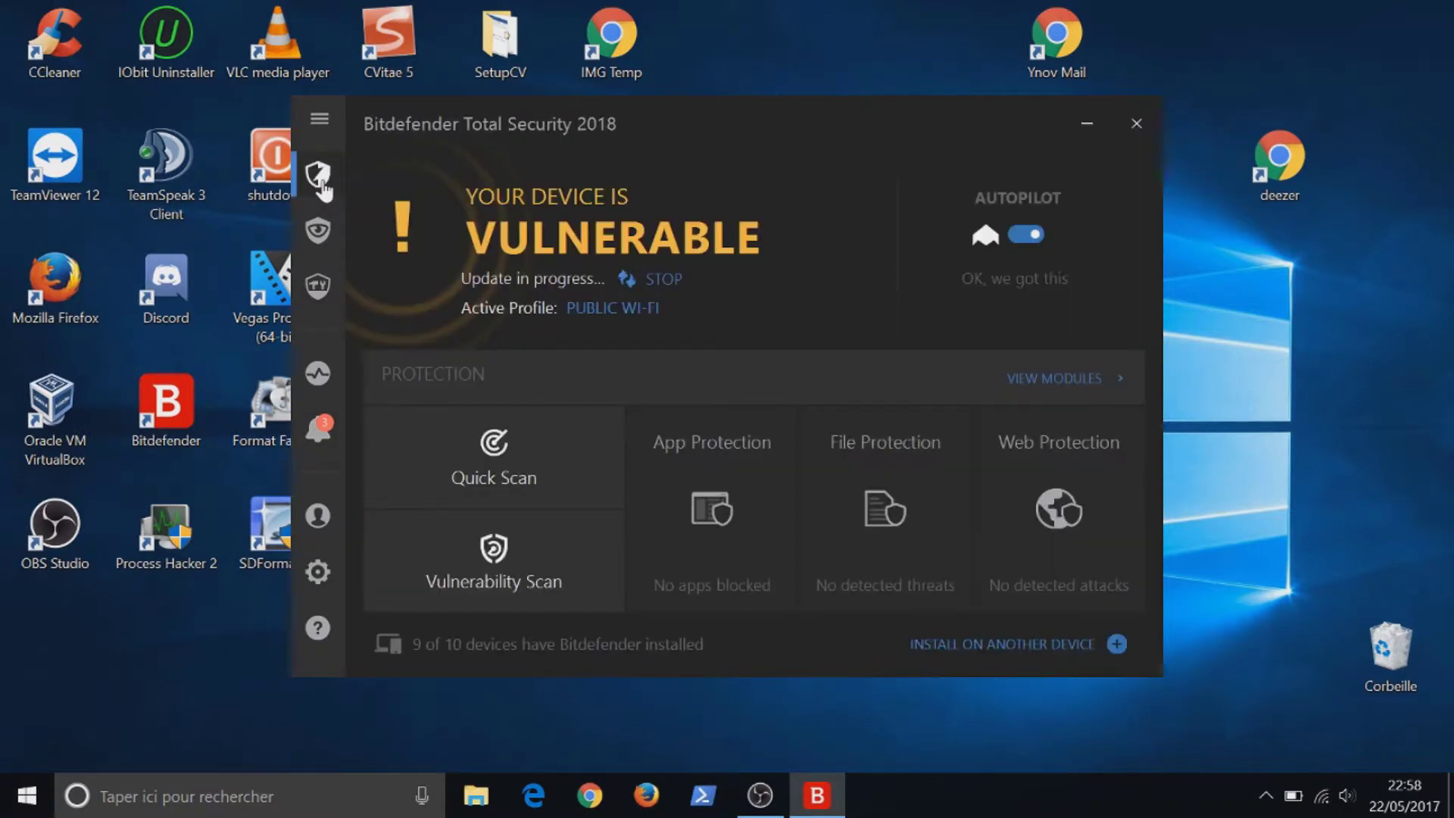